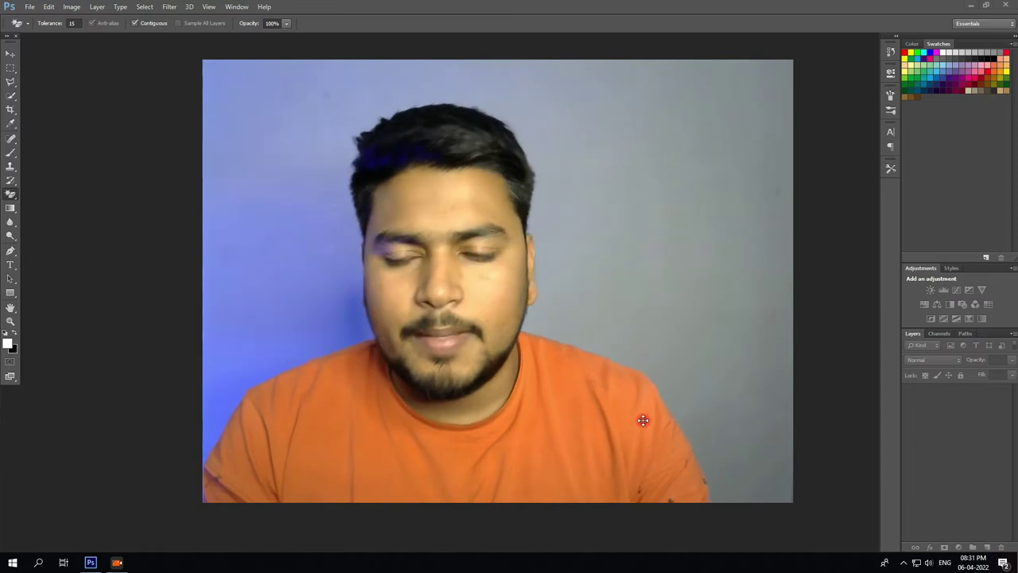
drag(201, 67, 905, 446)
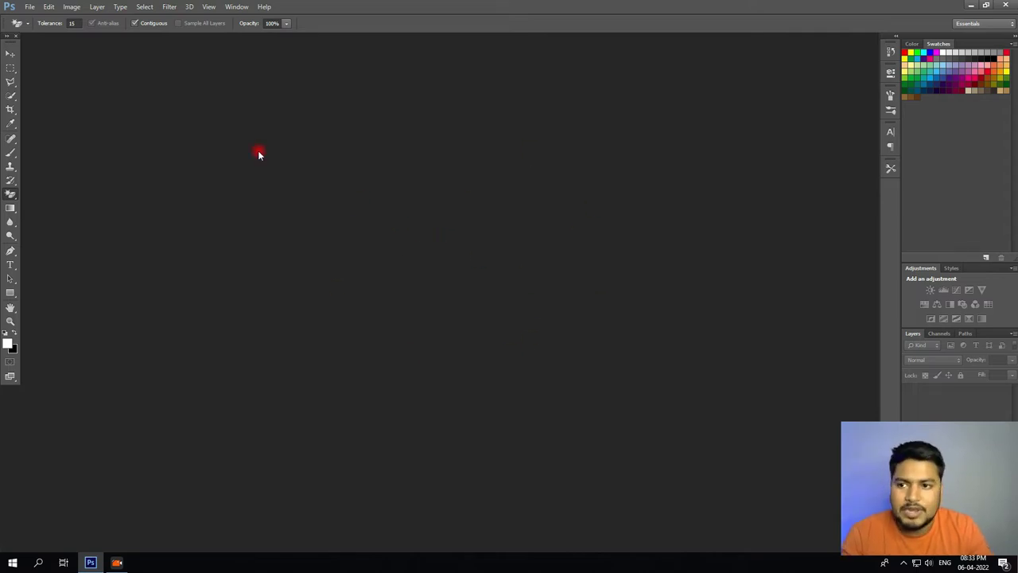
Create a new document with the Default Photoshop Size preset and a white background
click(28, 8)
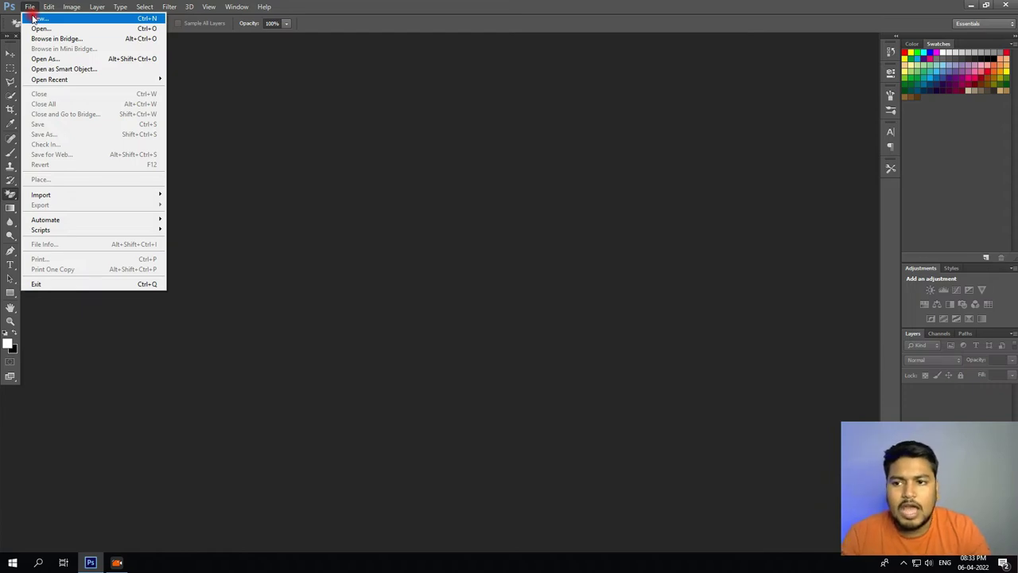
click(36, 18)
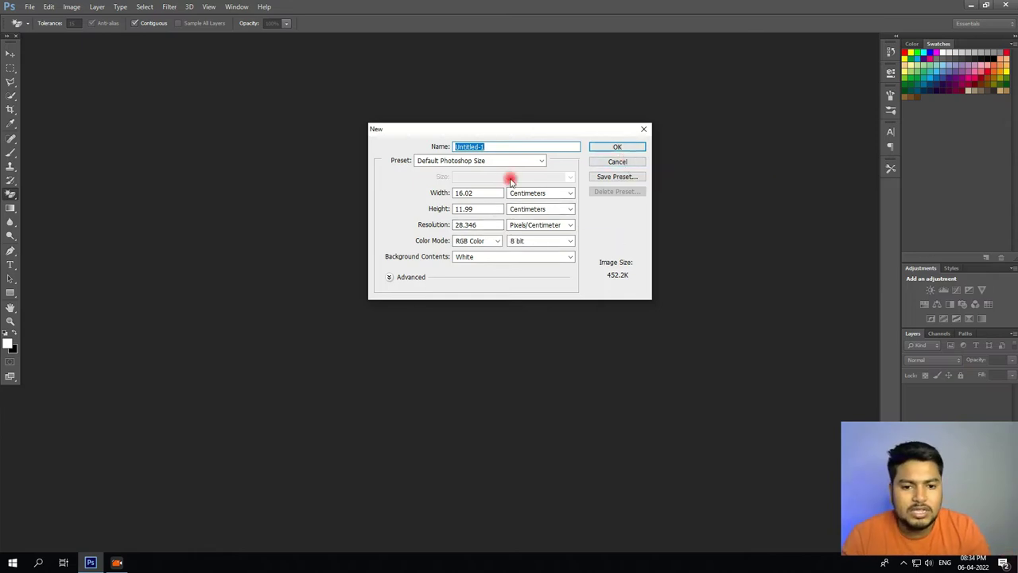
click(614, 148)
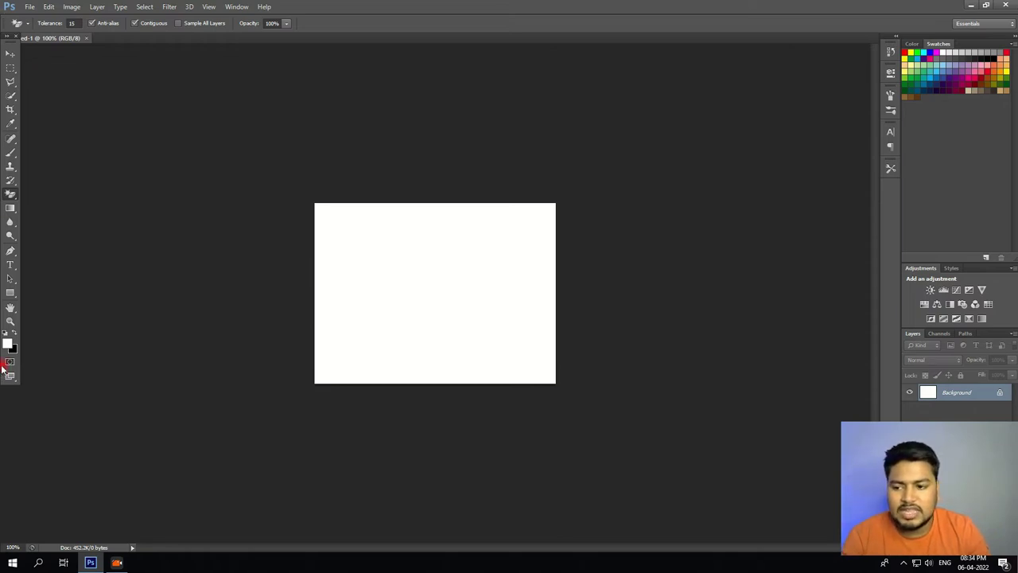
Enlarge the blank canvas to about 270% and dock the floating toolbox at the edge of the workspace
click(10, 320)
click(360, 290)
click(362, 289)
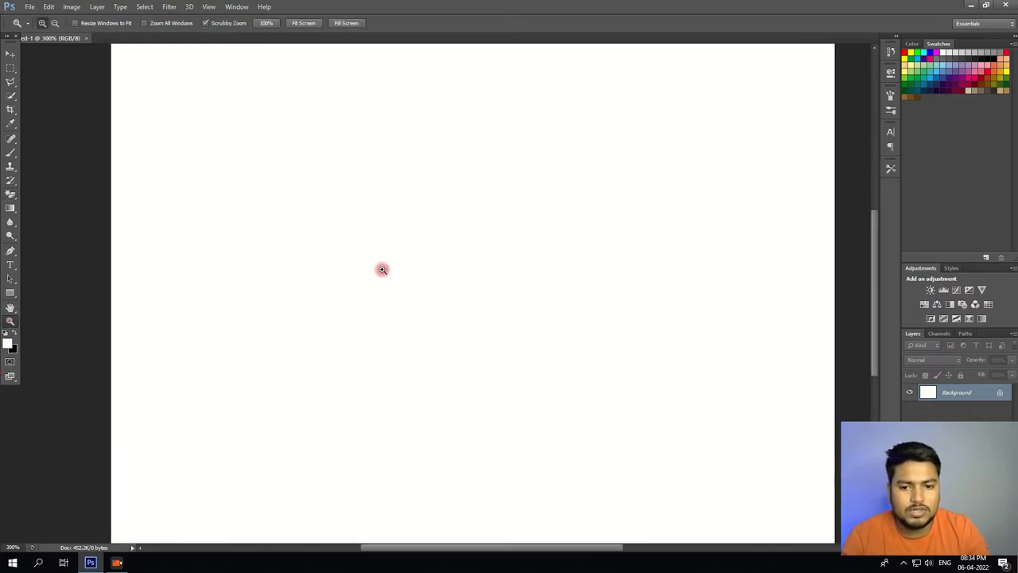
right_click(382, 270)
click(398, 275)
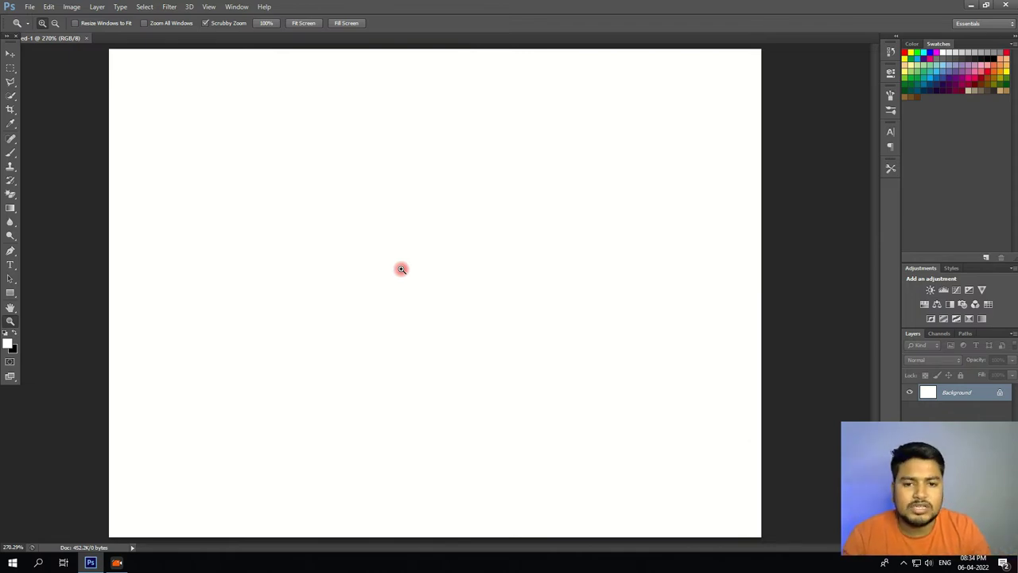
click(11, 52)
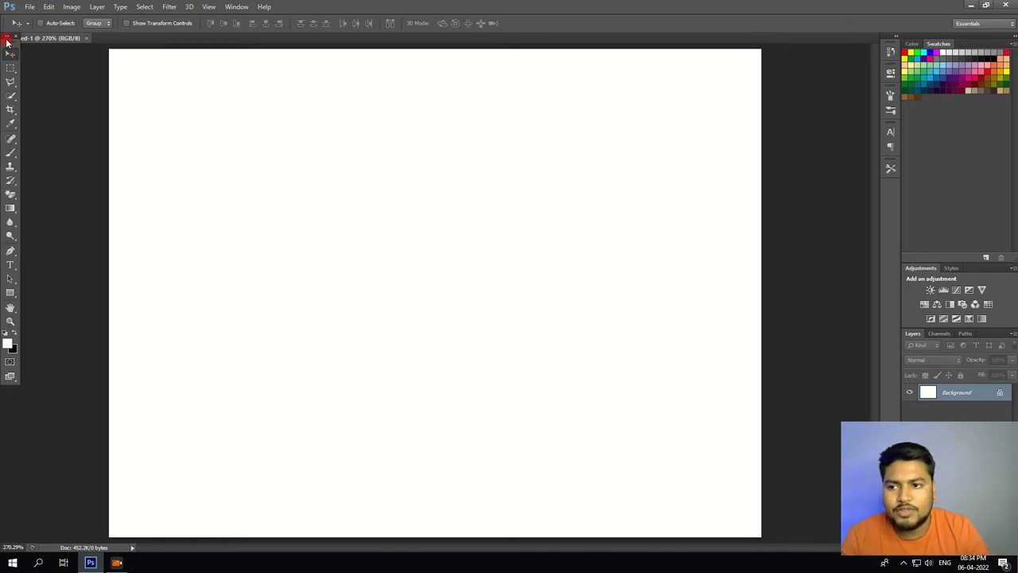
drag(7, 42, 7, 57)
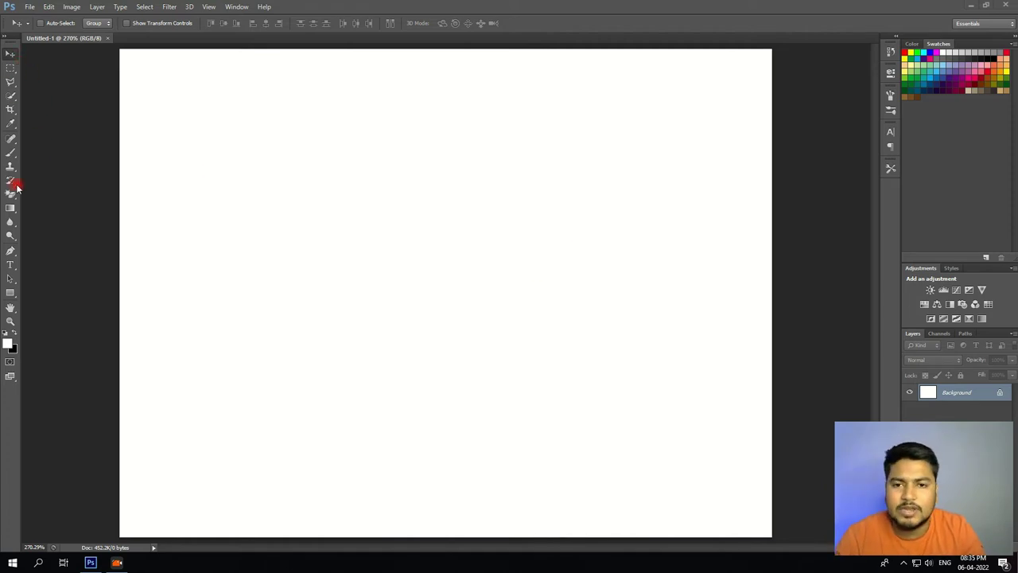
drag(936, 440, 807, 411)
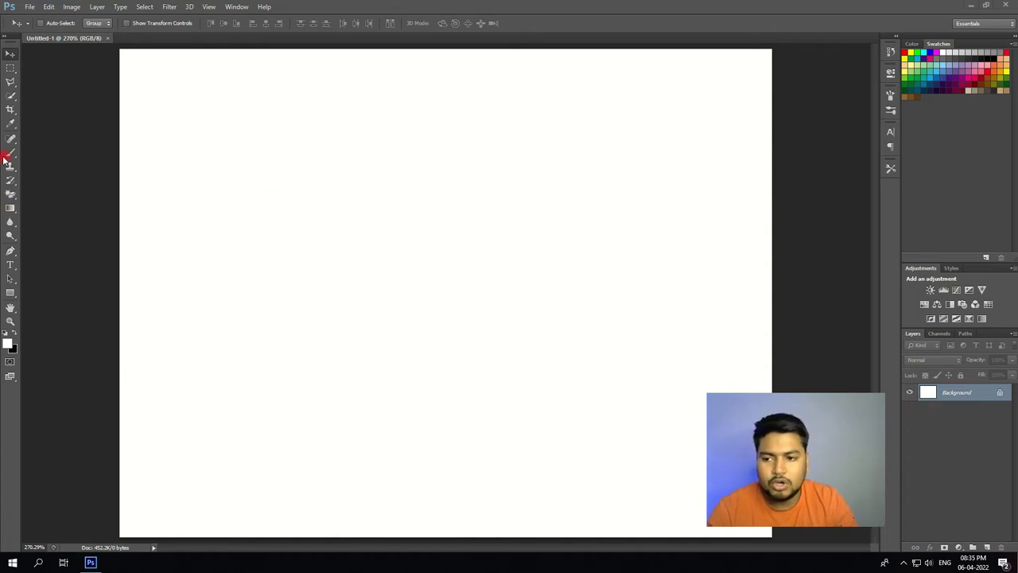
Try to move the locked Background layer and convert it into a regular layer named Layer 0
drag(522, 214, 337, 278)
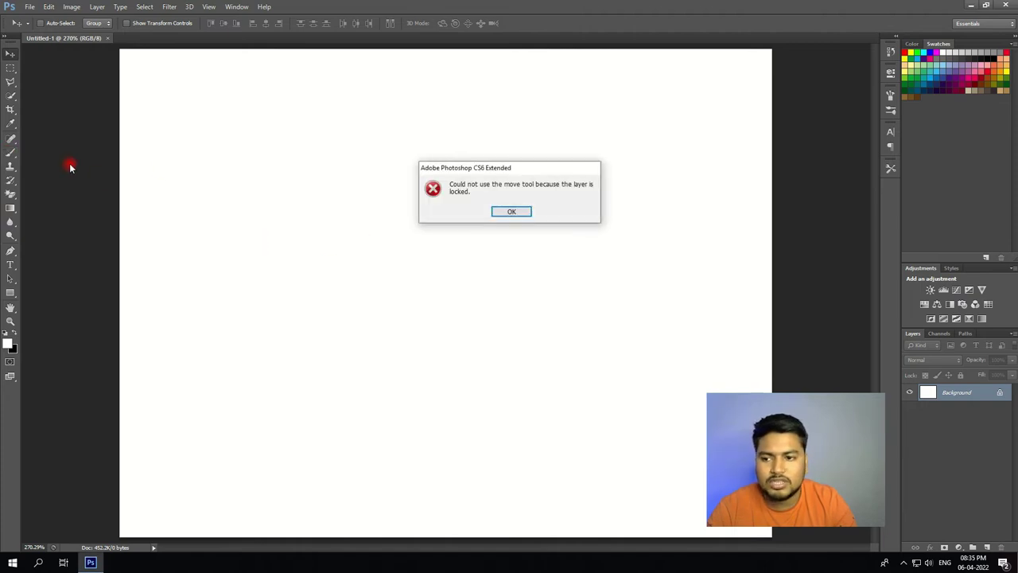
click(505, 205)
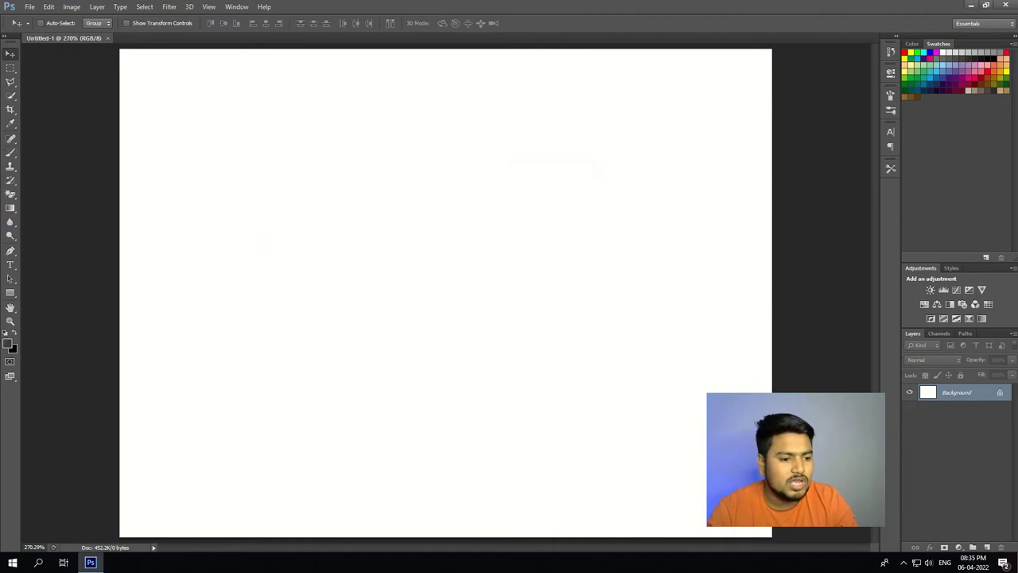
double_click(998, 392)
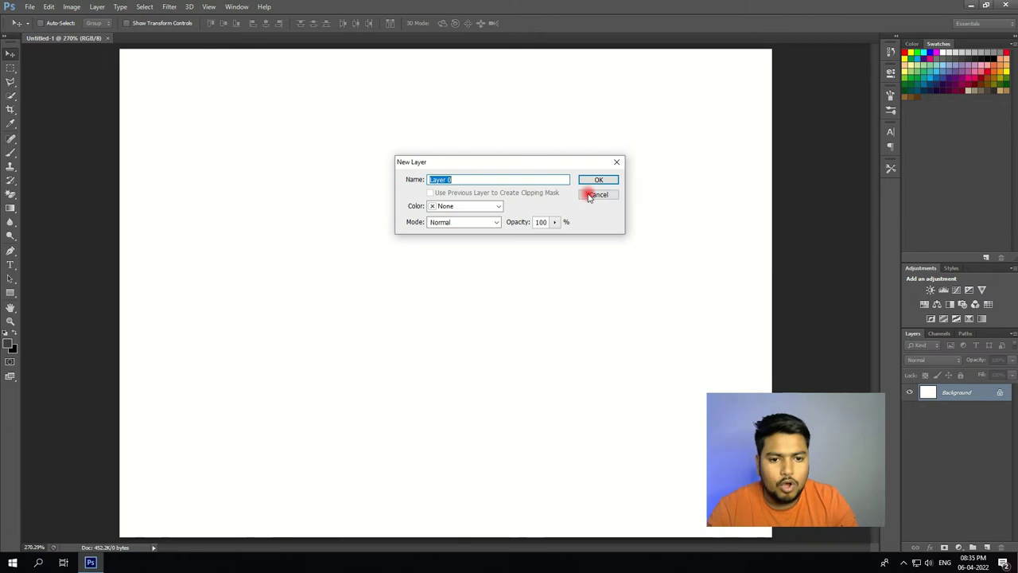
click(596, 181)
Paint a freehand dark grey oval on Layer 0 in the upper middle of the canvas with the Brush tool
click(10, 151)
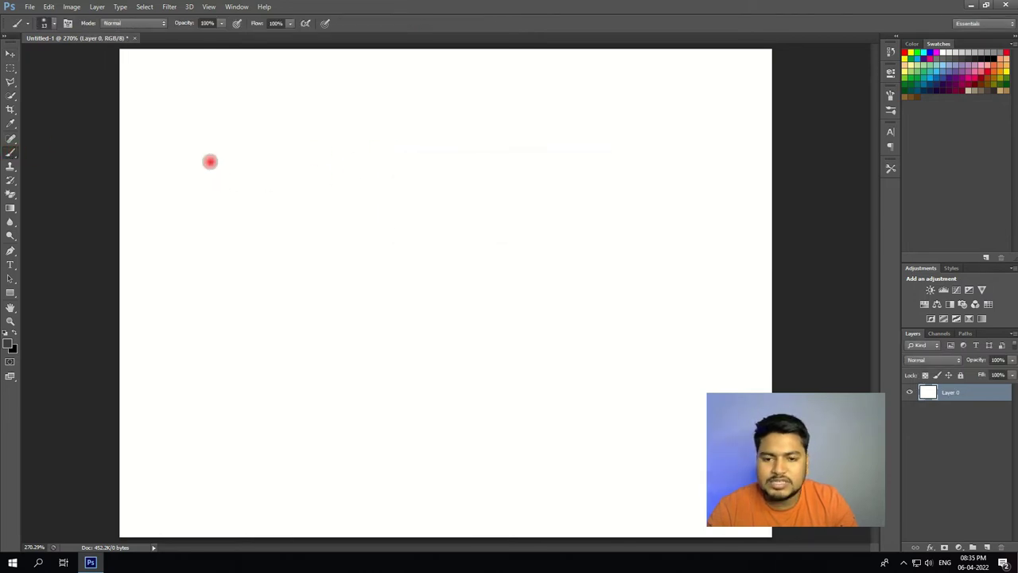
mouse_move(422, 158)
mouse_down()
mouse_move(486, 169)
mouse_move(395, 252)
mouse_up()
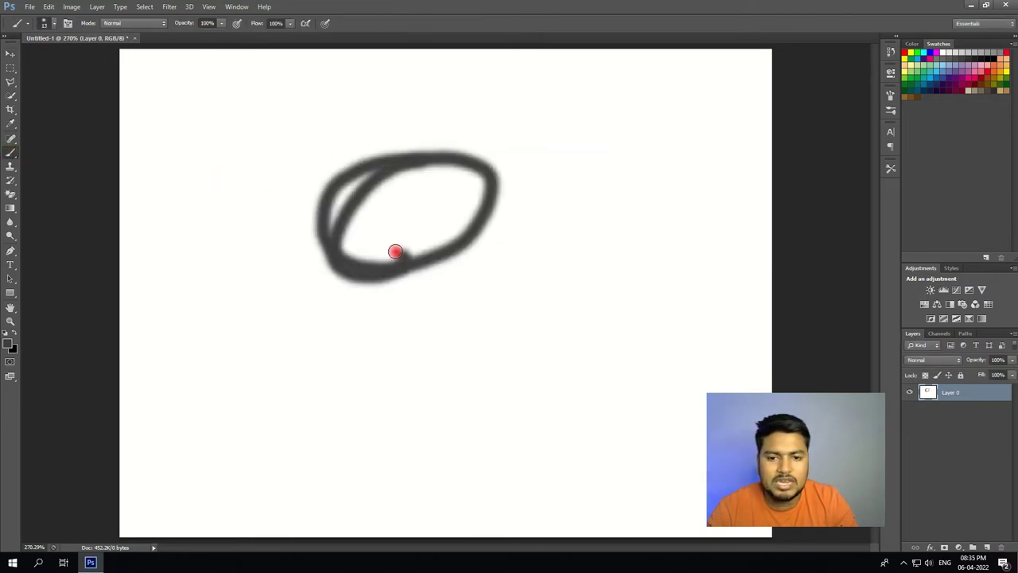
Add a new layer, paint a crossing freehand scribble beside the oval, and shift the scribble down toward the oval's underside
click(987, 548)
drag(512, 199, 596, 325)
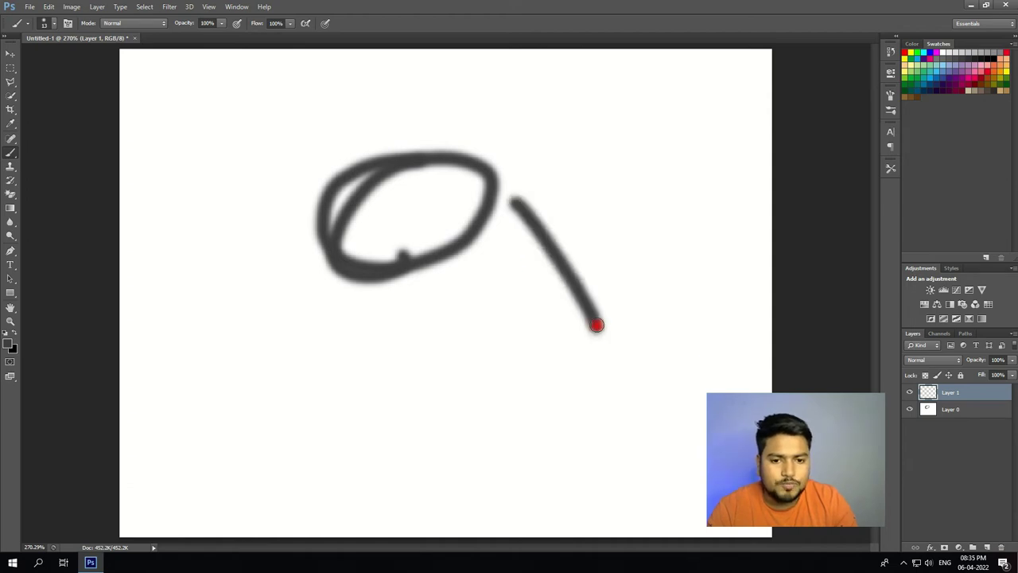
mouse_move(567, 213)
mouse_down()
mouse_move(511, 370)
mouse_move(584, 257)
mouse_up()
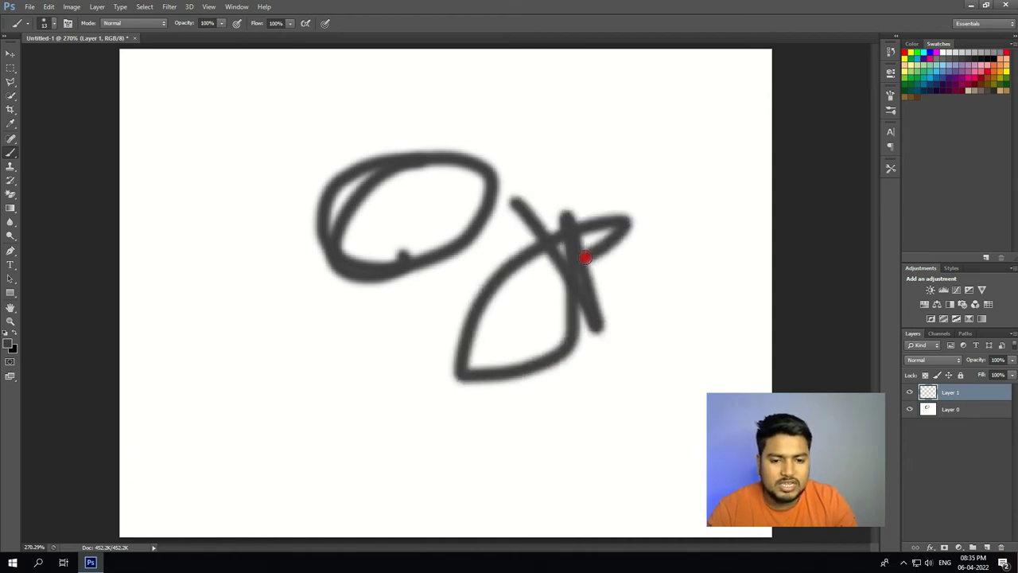
click(9, 55)
mouse_move(557, 306)
mouse_down()
mouse_move(496, 342)
mouse_move(233, 230)
mouse_move(393, 144)
mouse_move(505, 295)
mouse_move(508, 338)
mouse_up()
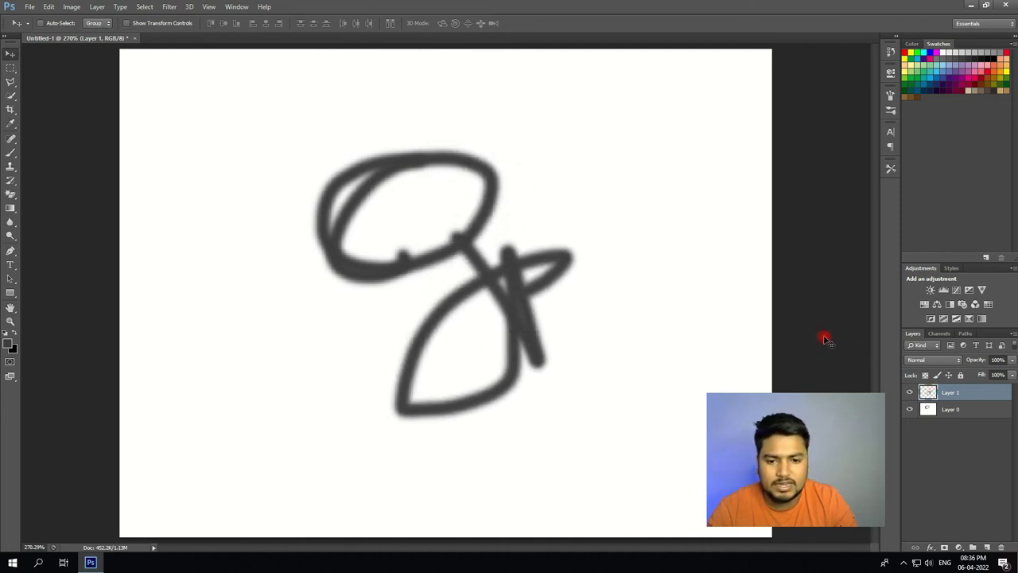
Undo the scribble's move and brush strokes and remove the added layer, keeping only Layer 0
key(ctrl+alt+z)
key(ctrl+alt+z)
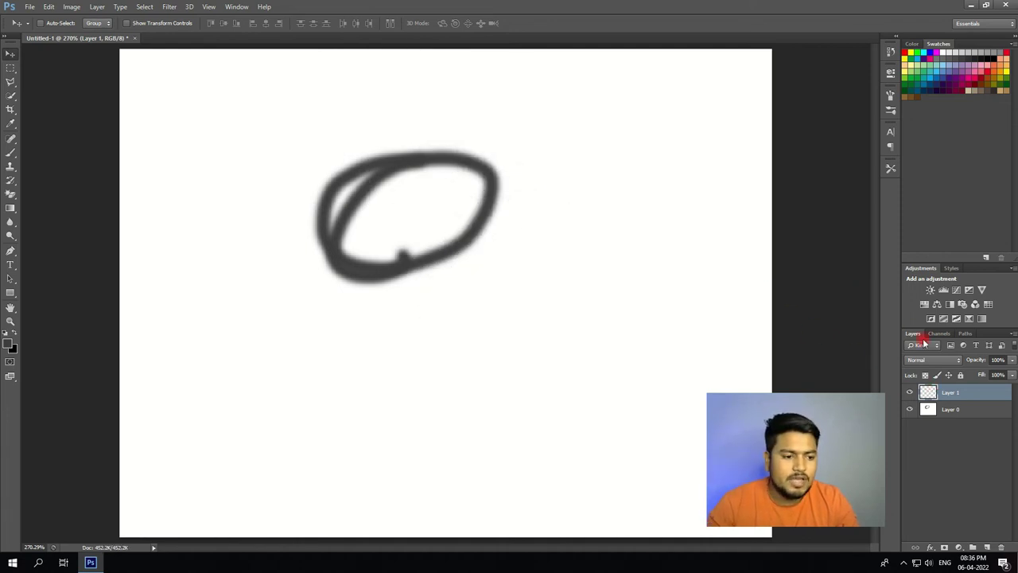
key(ctrl+alt+z)
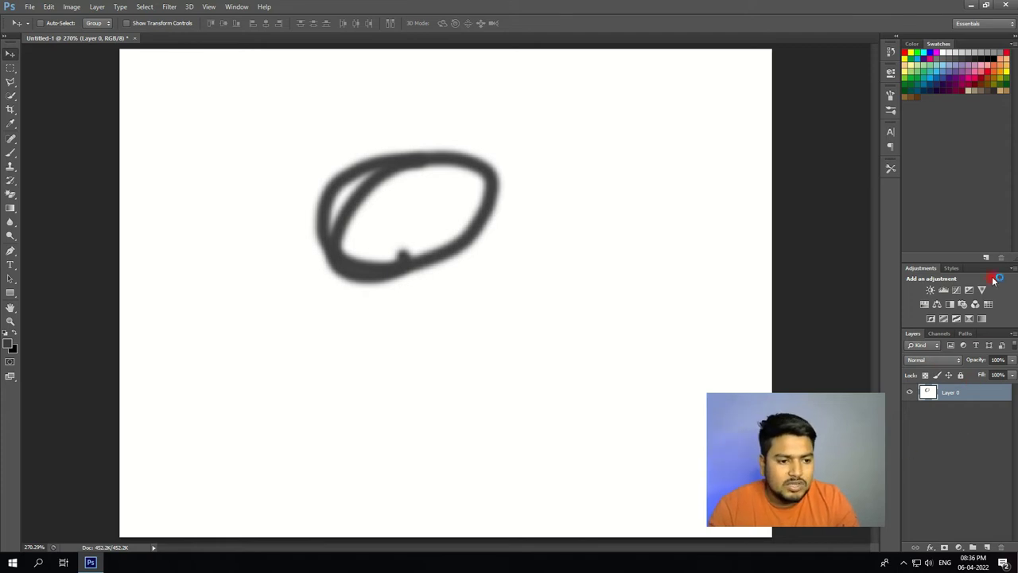
Close the Layers panel and restore it to the workspace
click(1012, 335)
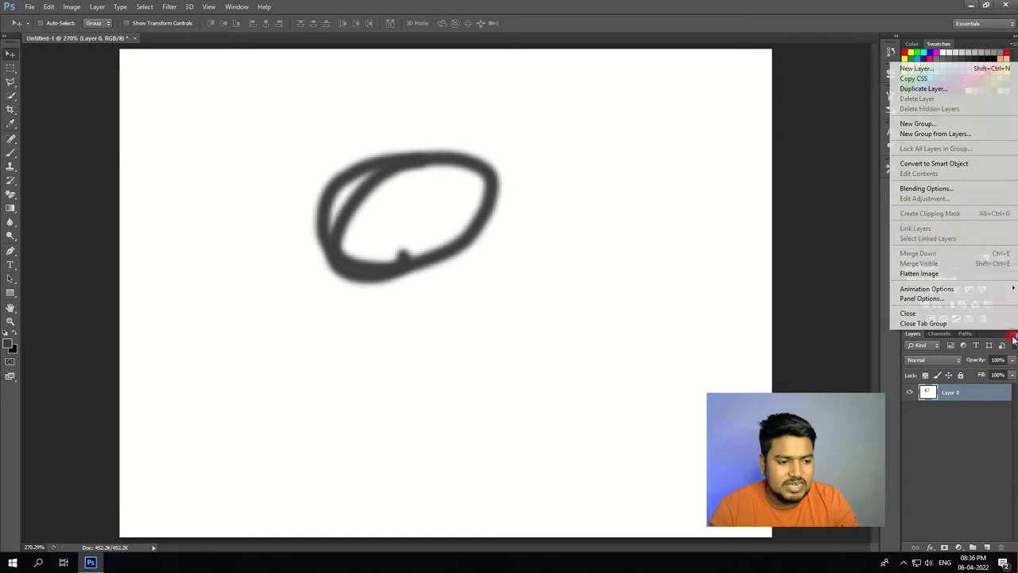
click(965, 323)
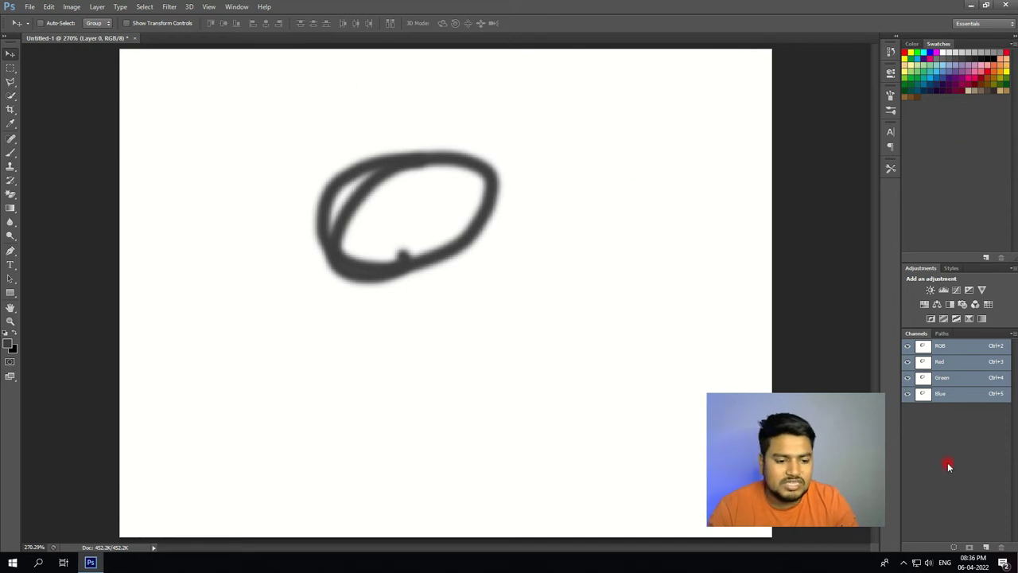
drag(860, 449, 868, 470)
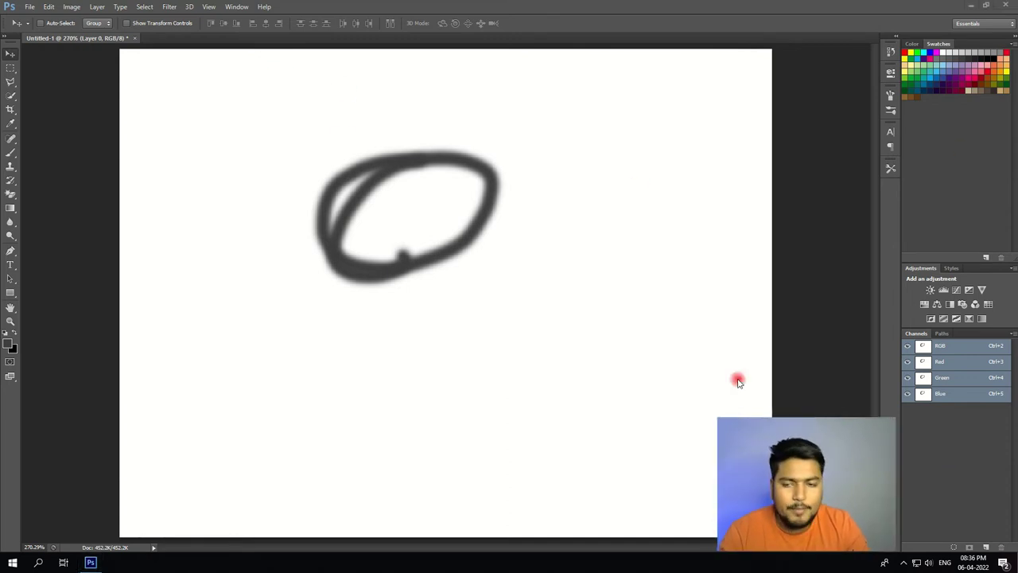
click(239, 9)
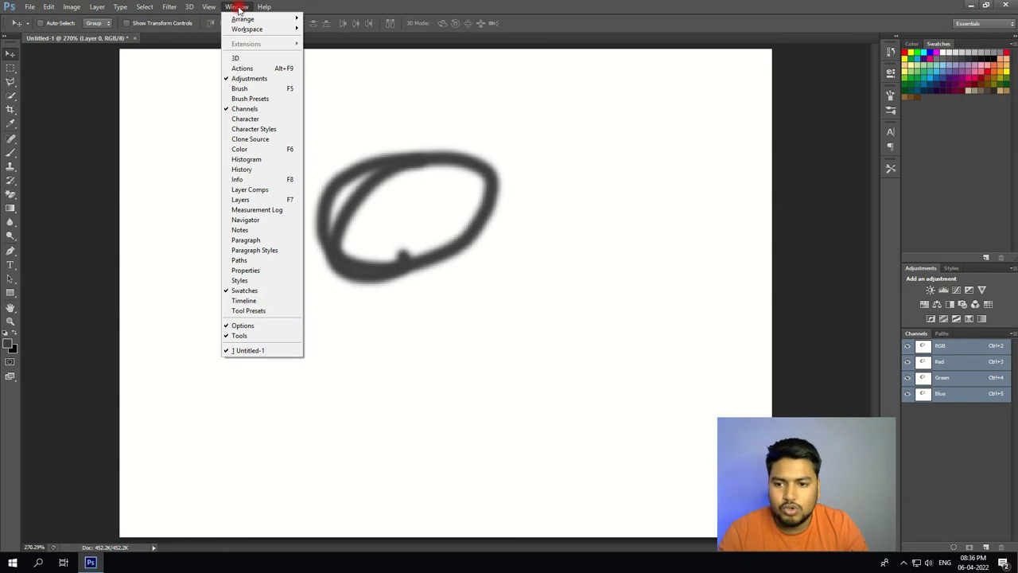
click(242, 199)
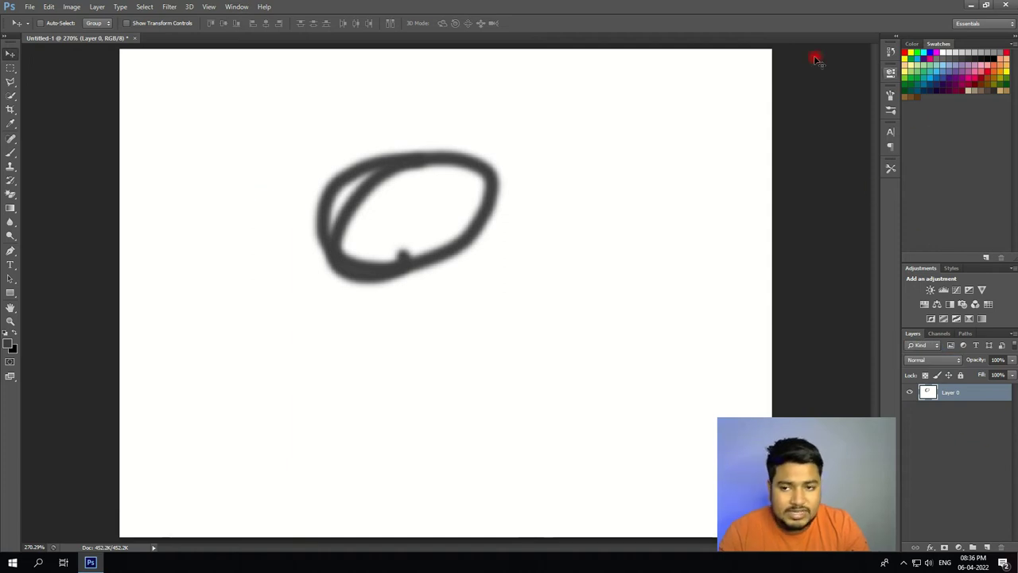
Add the Clone Source panel to the workspace and collapse it
click(237, 6)
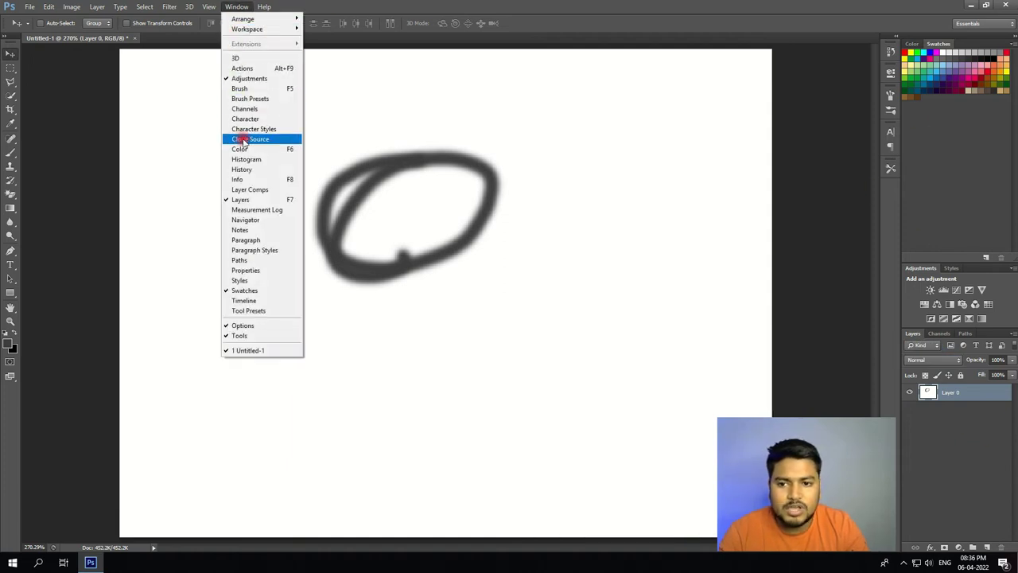
click(244, 139)
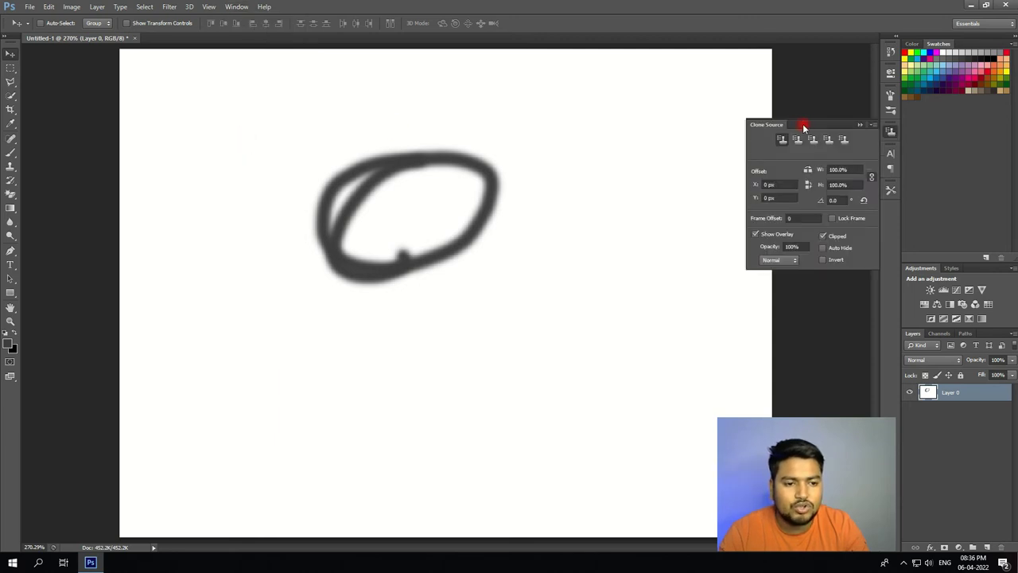
click(859, 126)
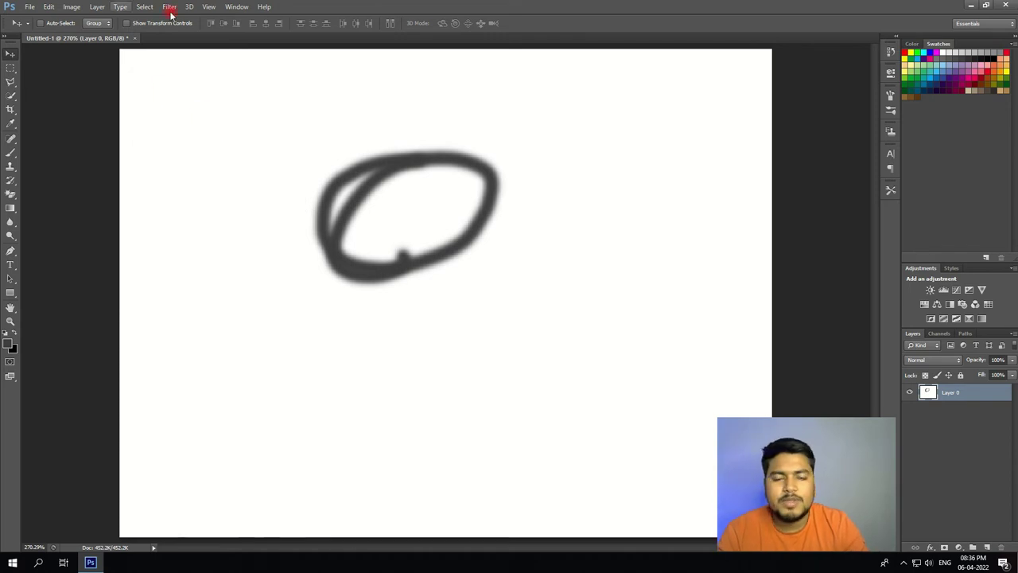
click(32, 11)
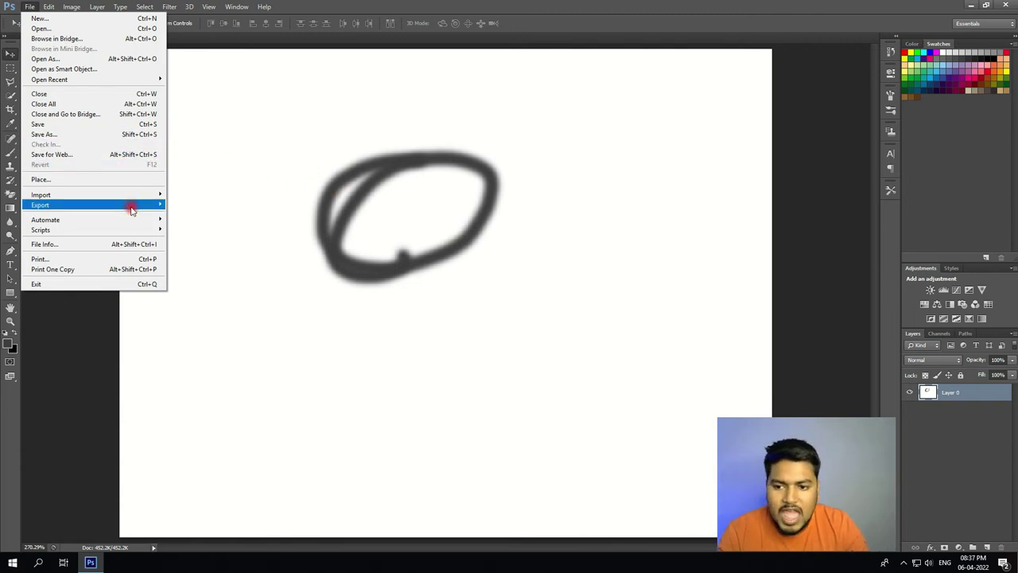
mouse_move(132, 209)
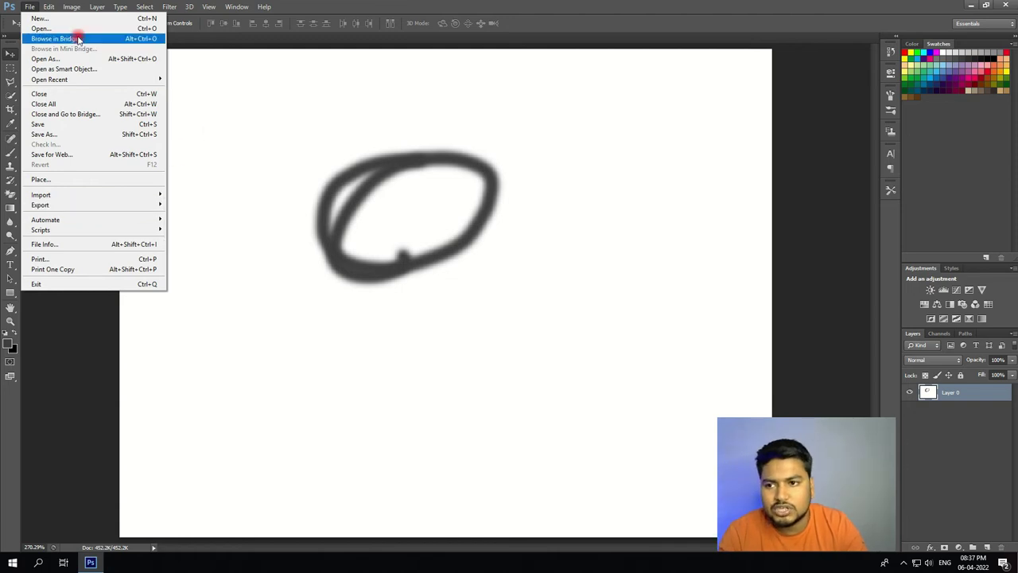
mouse_move(47, 7)
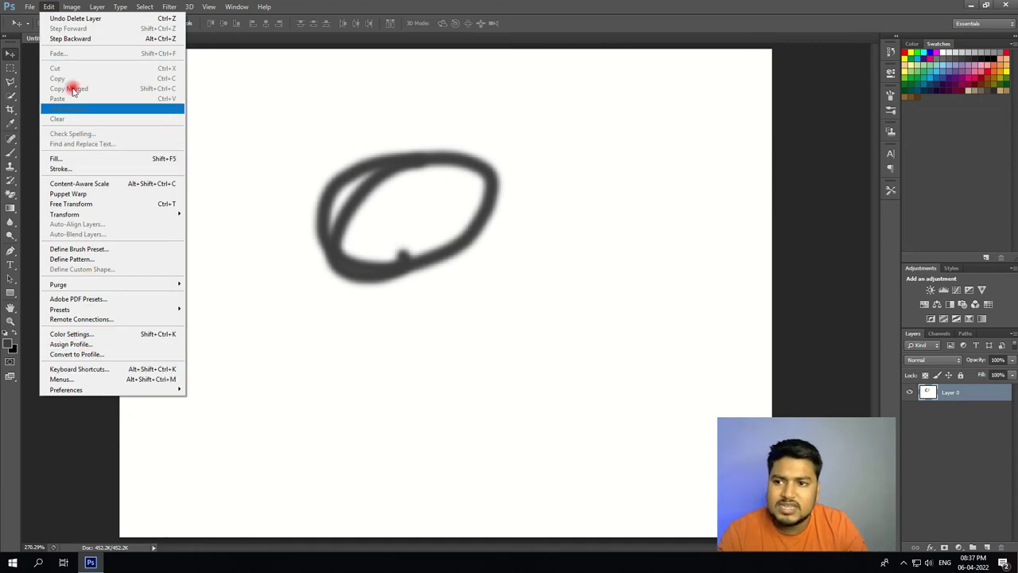
mouse_move(75, 8)
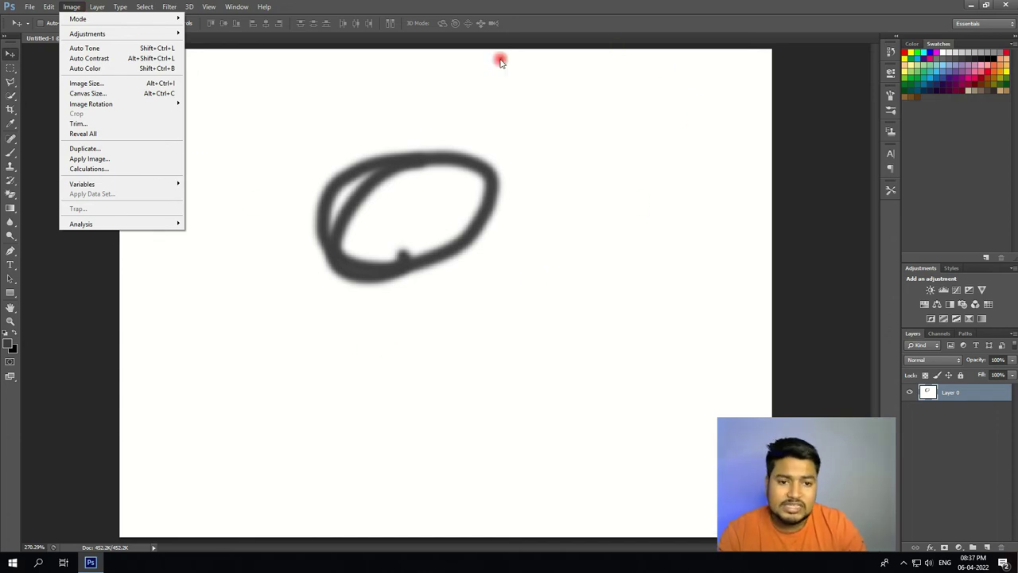
mouse_move(103, 105)
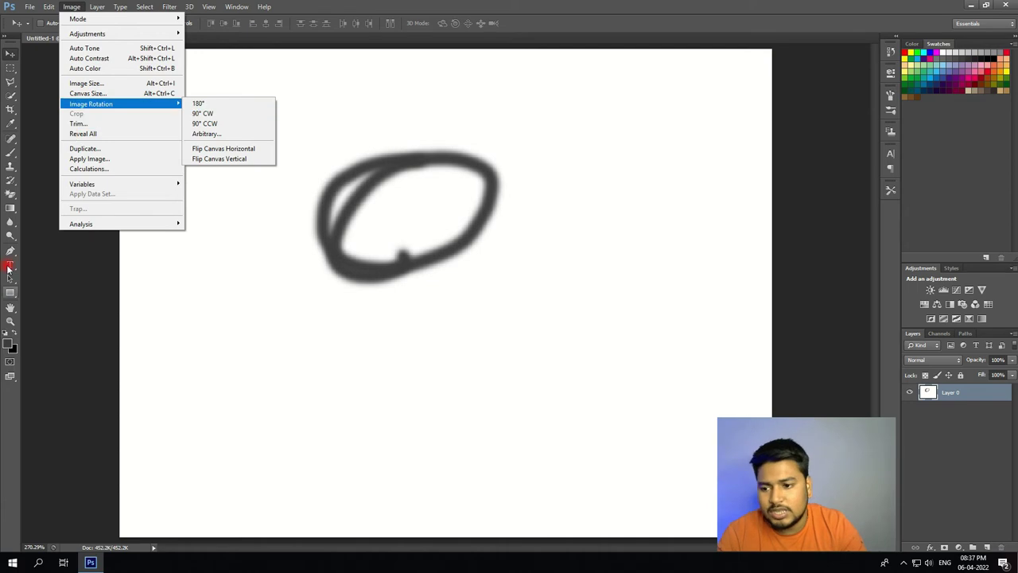
Paint thick freehand vertical strokes beside the oval and horizontal strokes across their base with the Brush tool
click(10, 209)
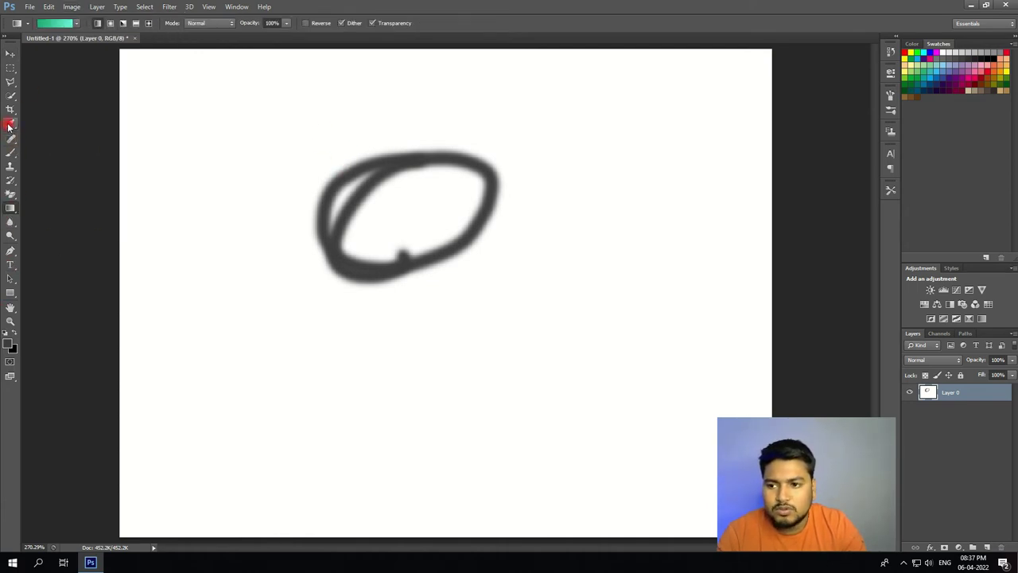
click(10, 124)
click(15, 155)
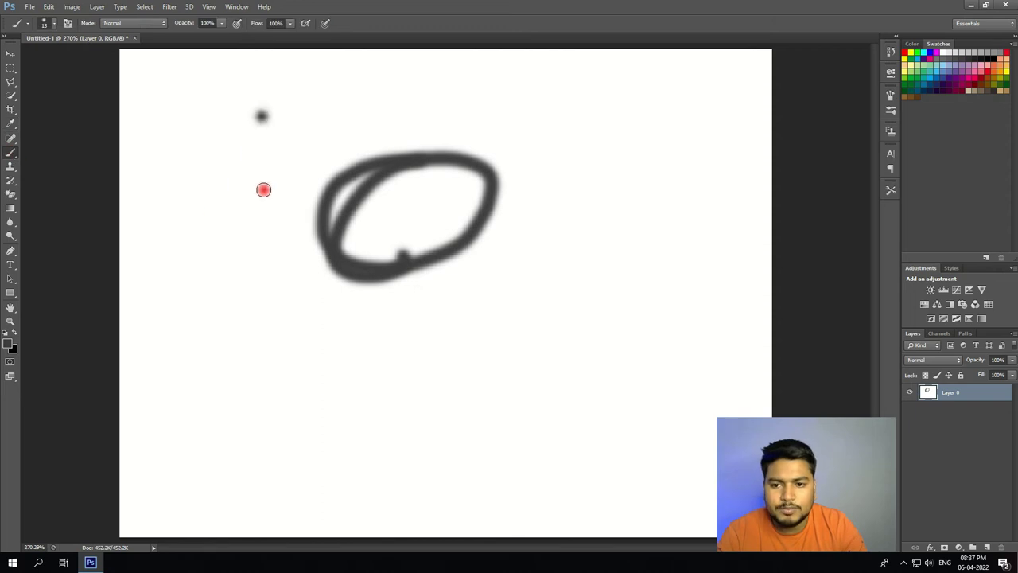
drag(261, 113, 262, 436)
mouse_move(271, 142)
mouse_down()
mouse_move(282, 293)
mouse_move(275, 421)
mouse_move(294, 133)
mouse_move(279, 289)
mouse_move(274, 202)
mouse_move(256, 490)
mouse_move(374, 447)
mouse_move(529, 466)
mouse_move(298, 452)
mouse_up()
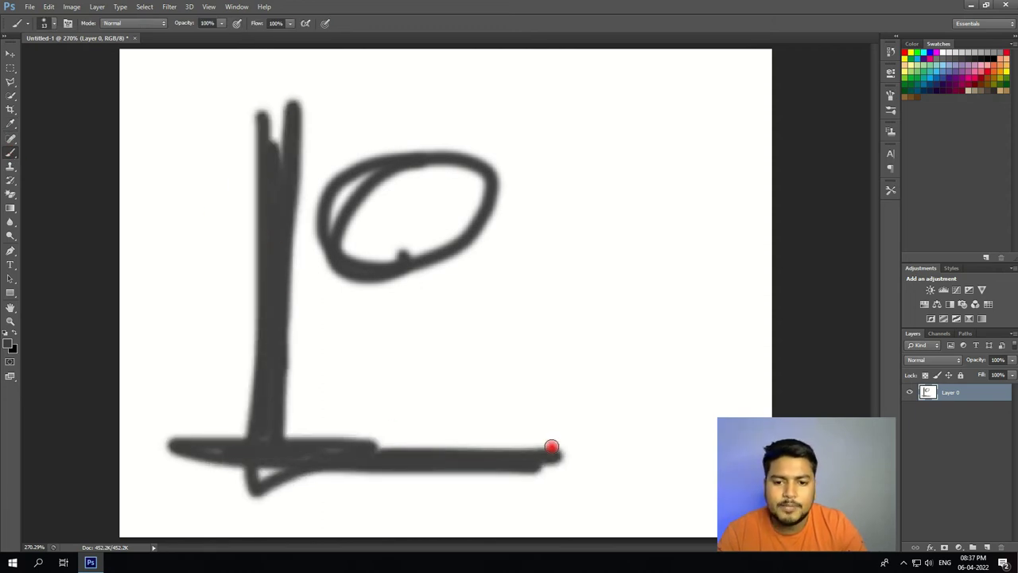
Rotate the whole canvas with the painted strokes 90° clockwise
click(70, 6)
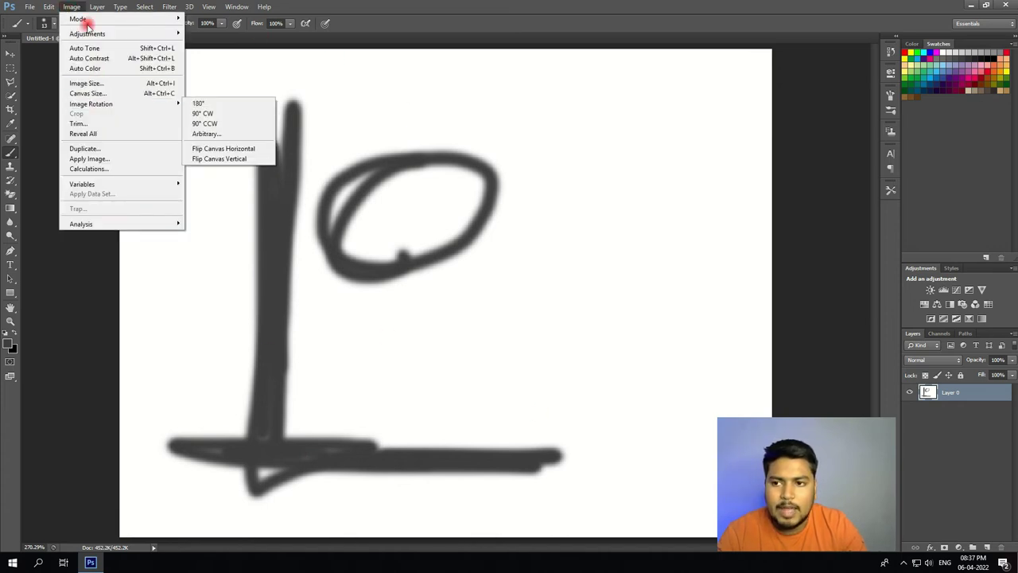
mouse_move(127, 105)
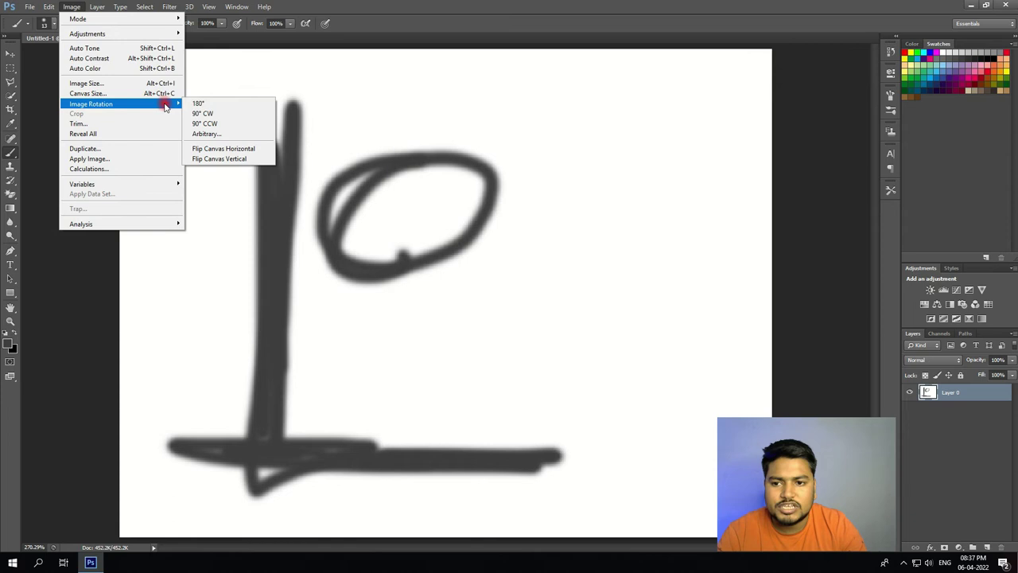
click(240, 110)
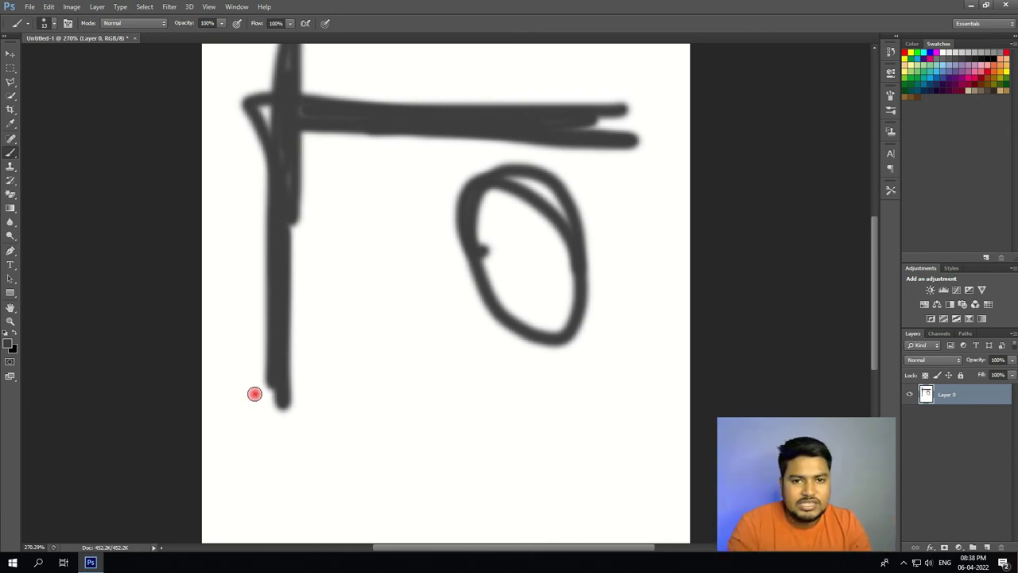
Close the Untitled-1 document without saving its changes
click(133, 38)
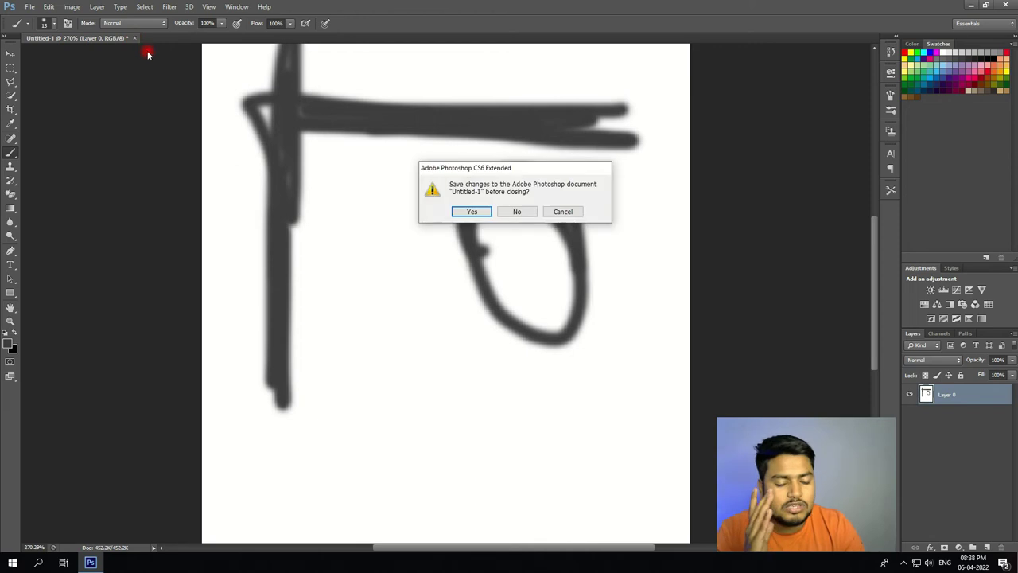
click(530, 219)
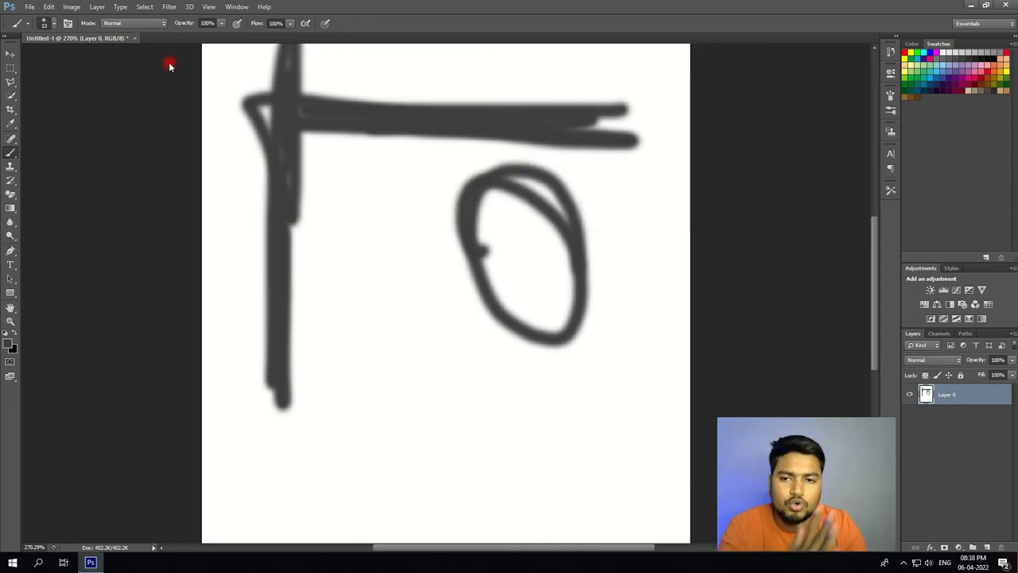
click(137, 39)
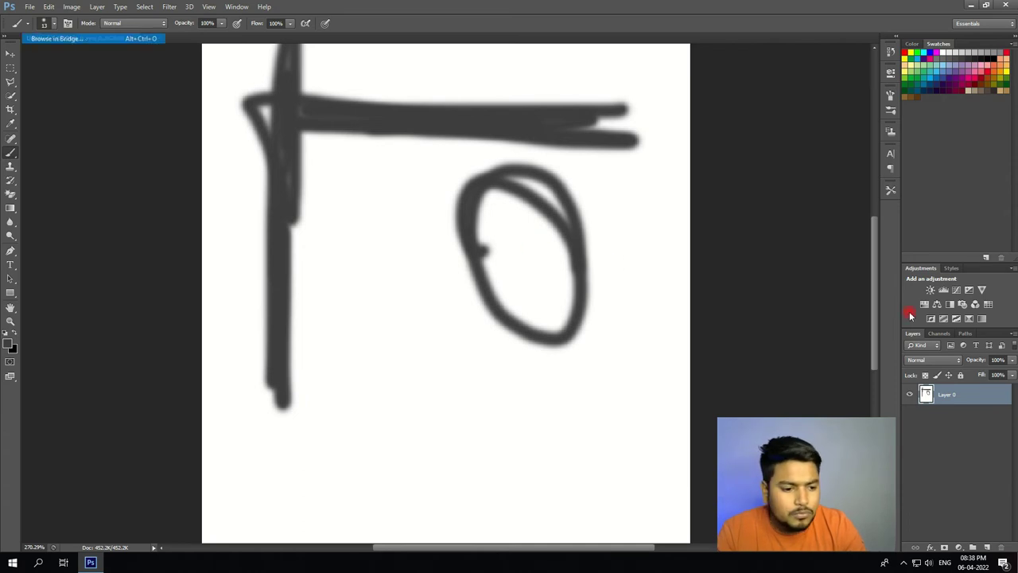
click(563, 318)
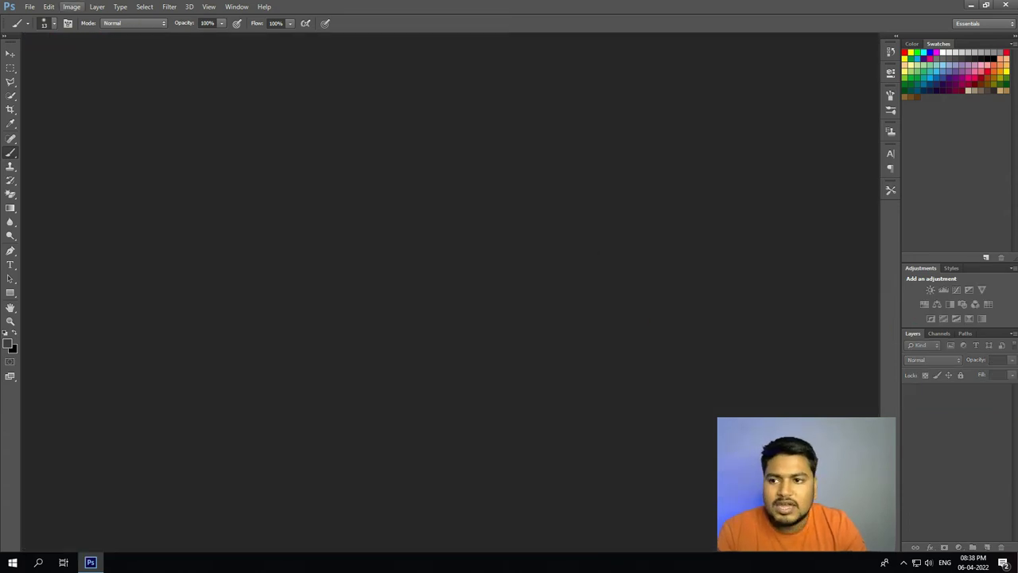
Start a new document with its units in inches, 7 inches wide and 3 inches high
click(29, 6)
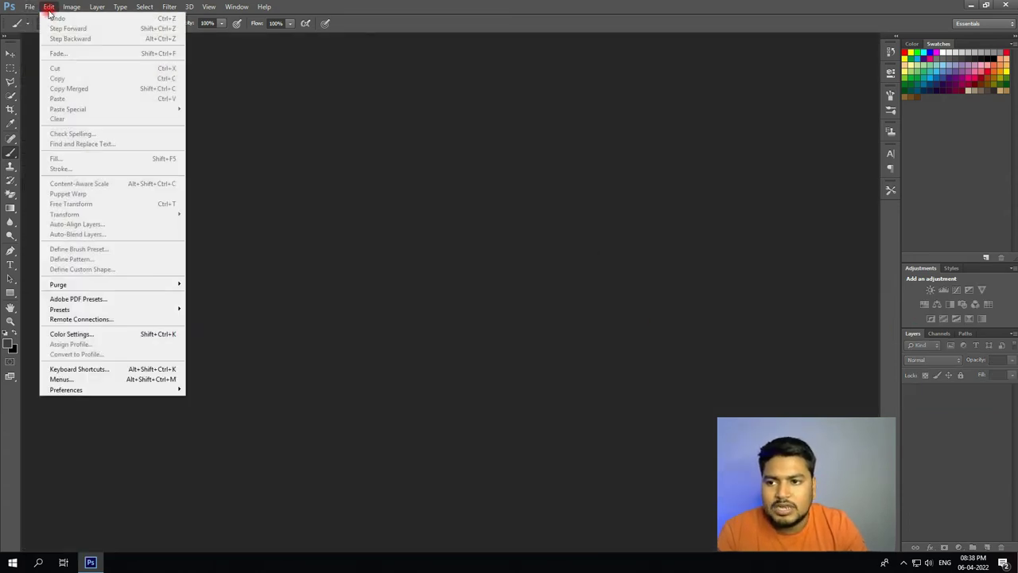
click(37, 18)
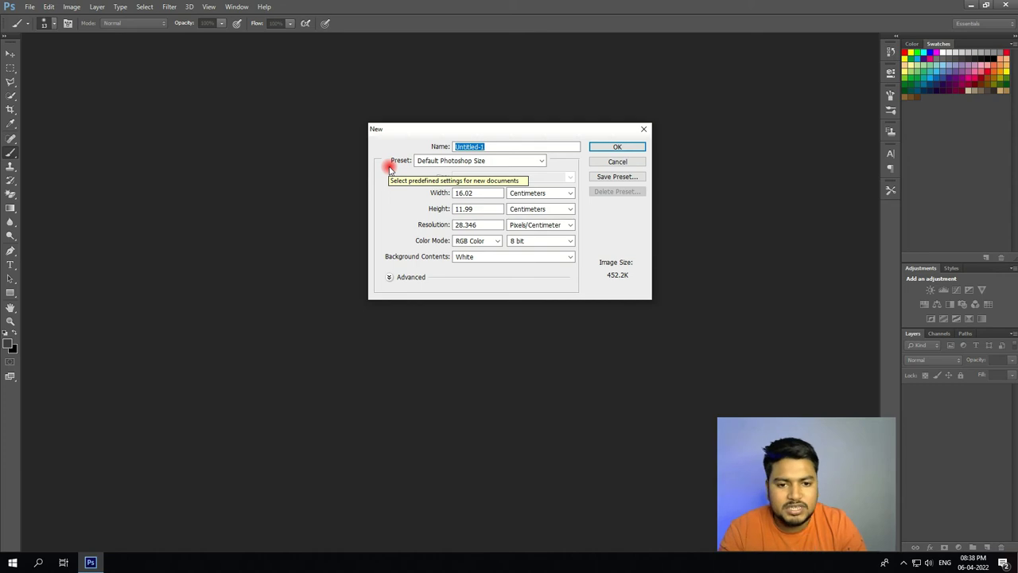
click(545, 196)
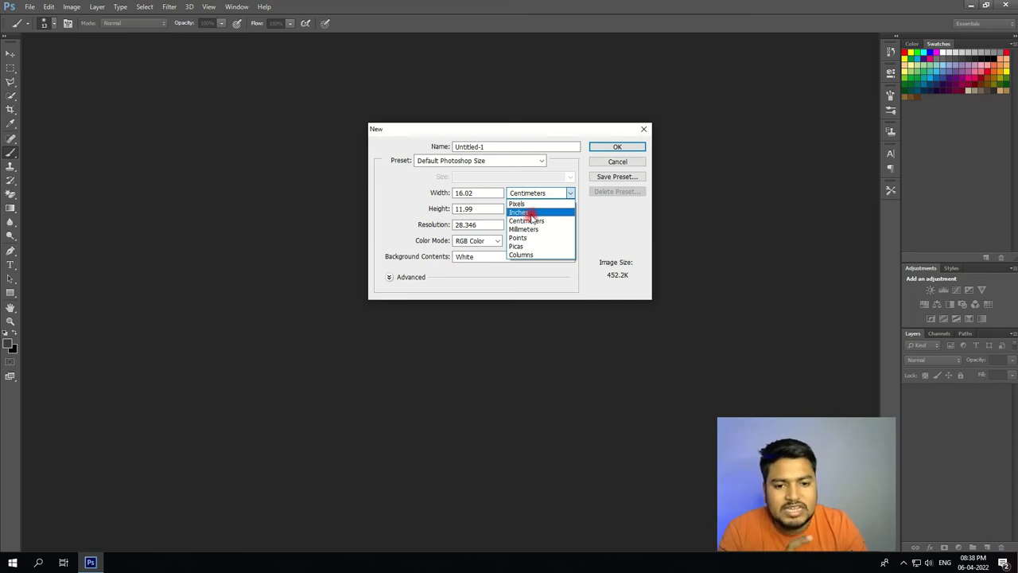
click(530, 213)
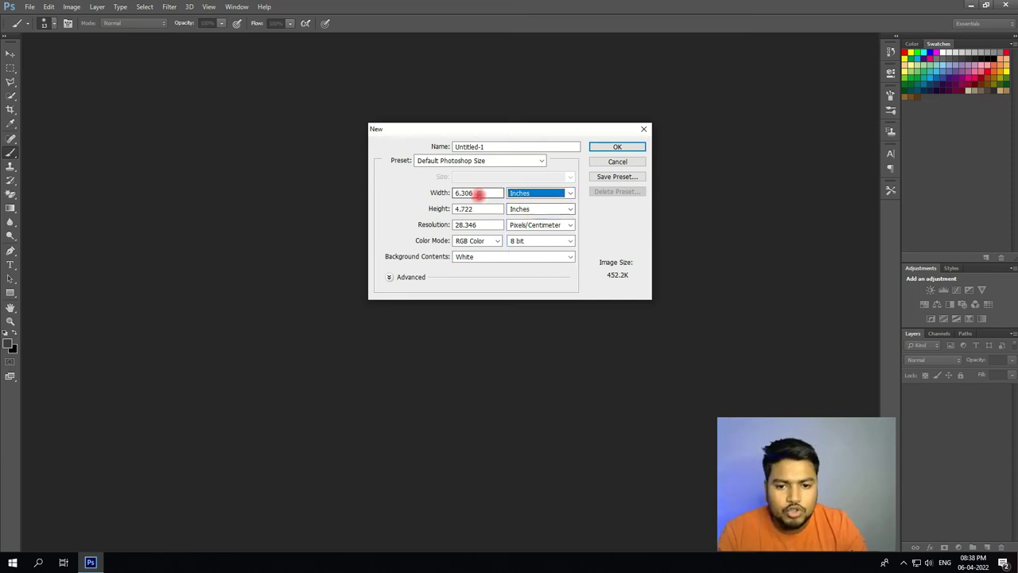
drag(477, 194, 409, 209)
text(7)
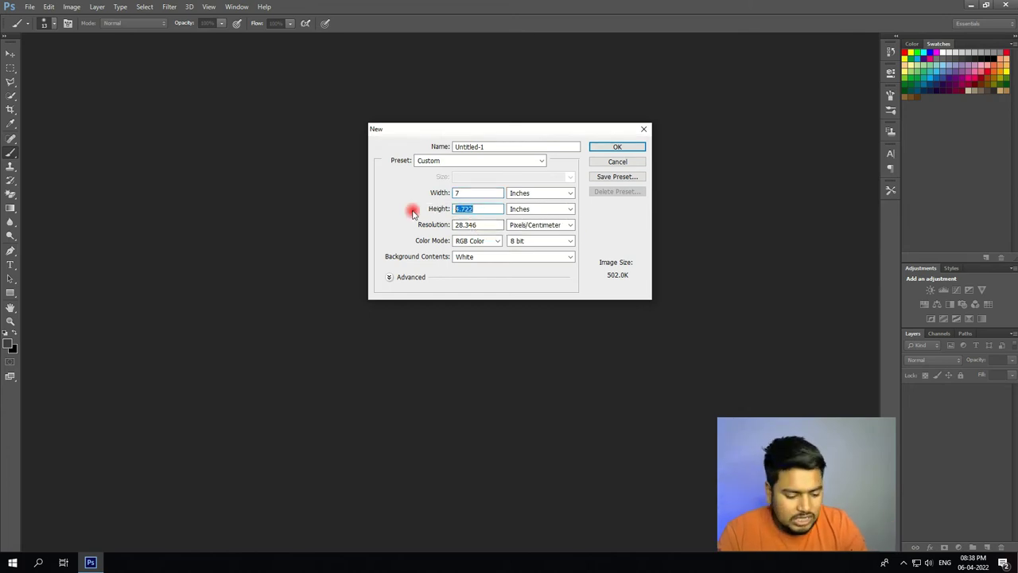
text(3)
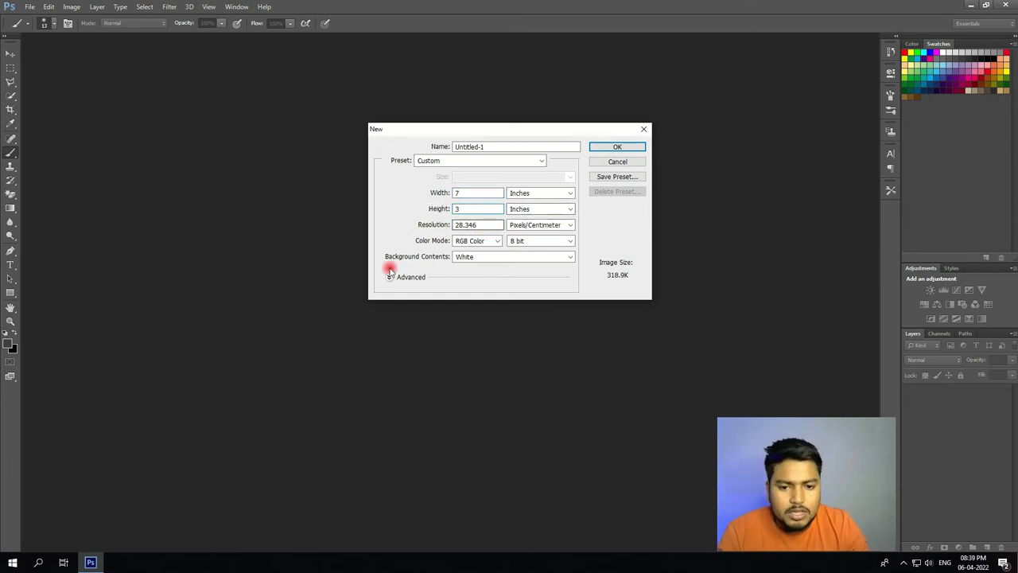
Set the new document's resolution to 300 pixels/centimeter and create it
drag(482, 225, 436, 226)
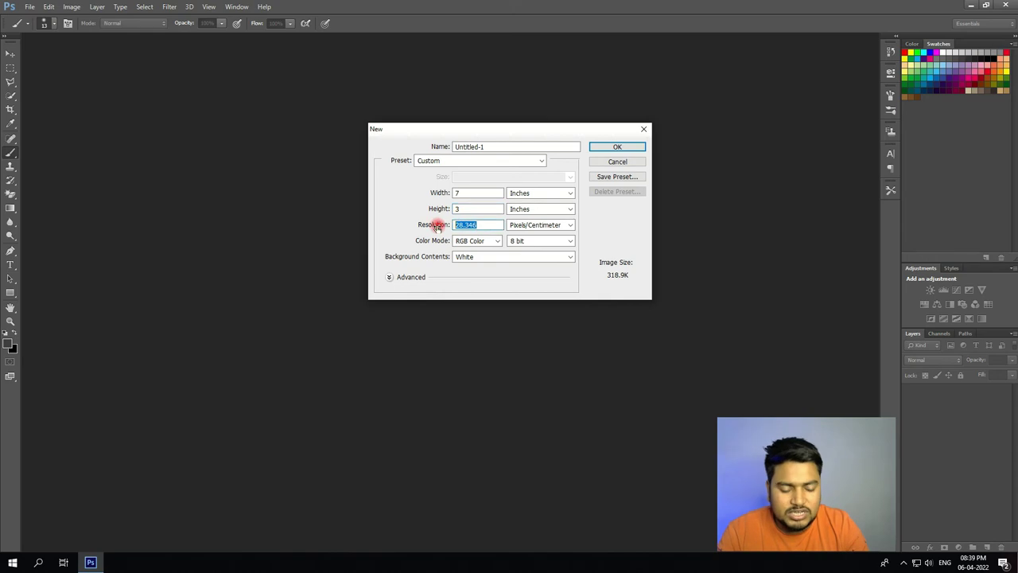
text(300)
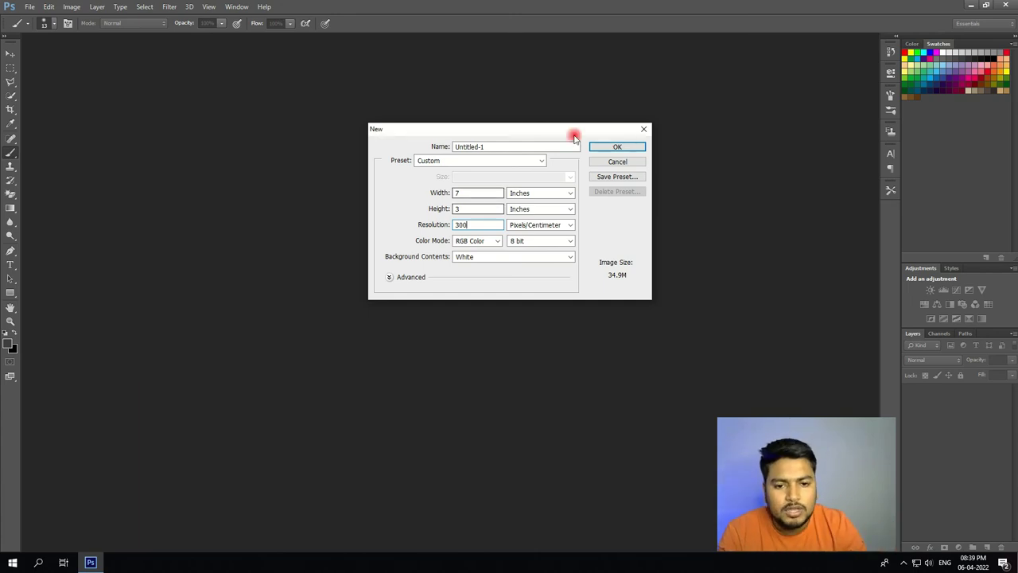
click(628, 151)
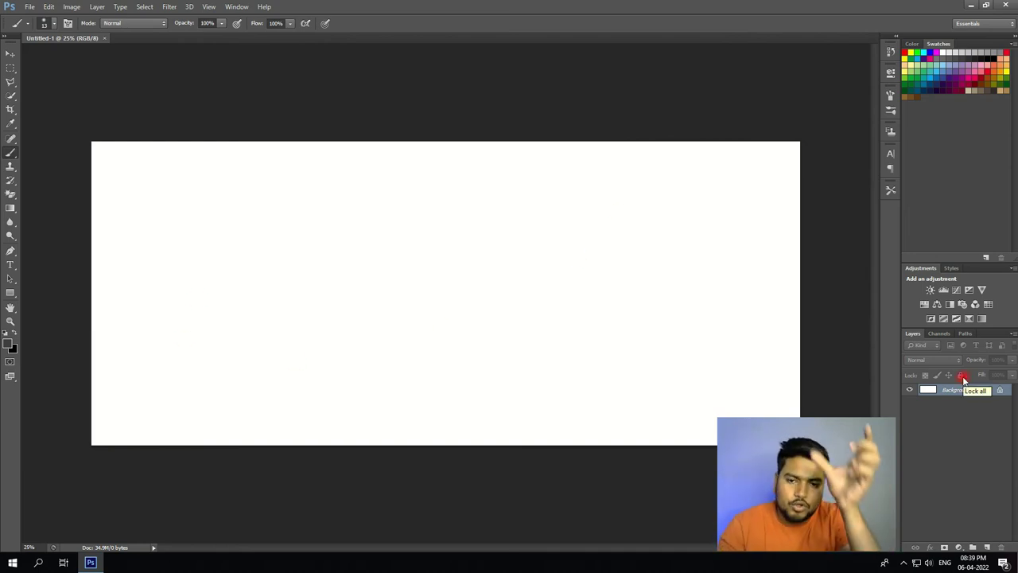
Rotate the blank canvas 90° clockwise into portrait orientation
click(70, 7)
mouse_move(125, 106)
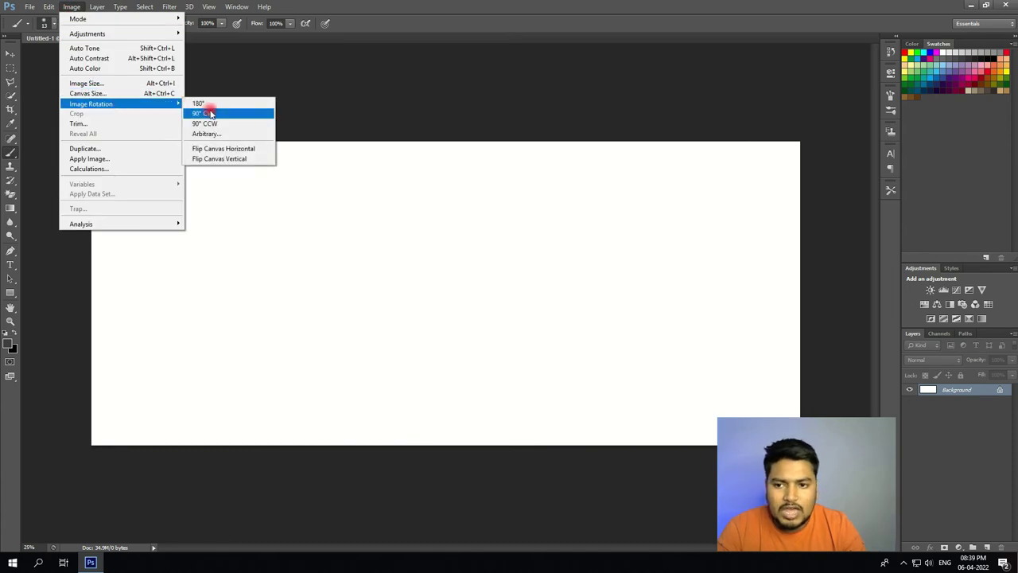
click(212, 116)
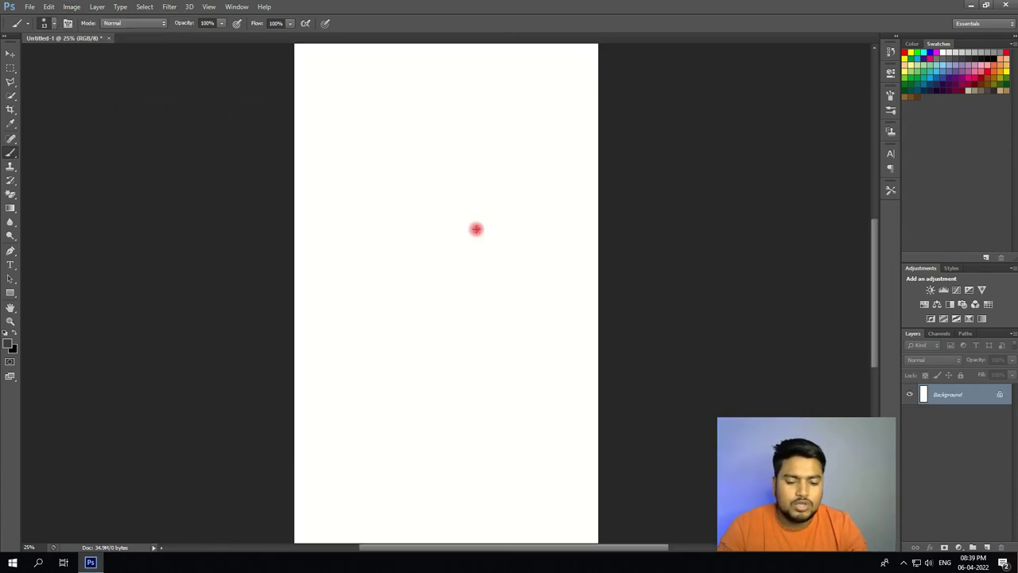
Use the Zoom tool to enlarge the canvas view once and zoom out to 12.5%
click(10, 321)
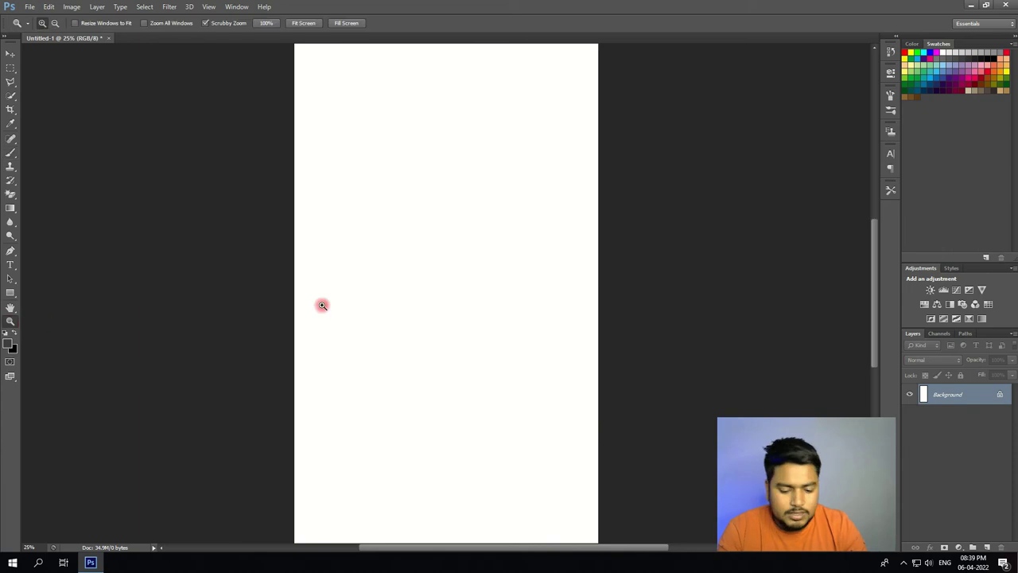
scroll(279, 284, right, 3)
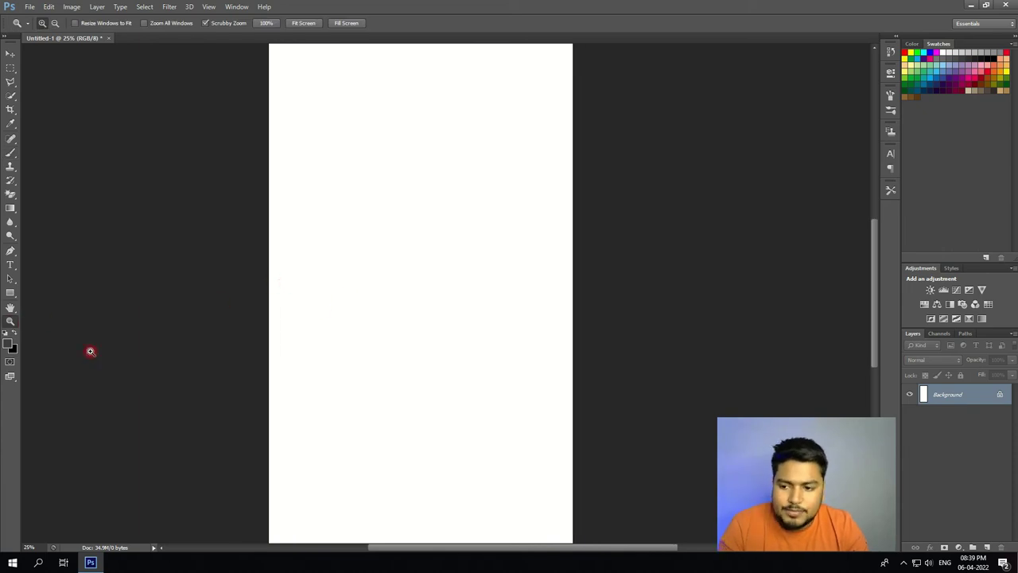
click(362, 294)
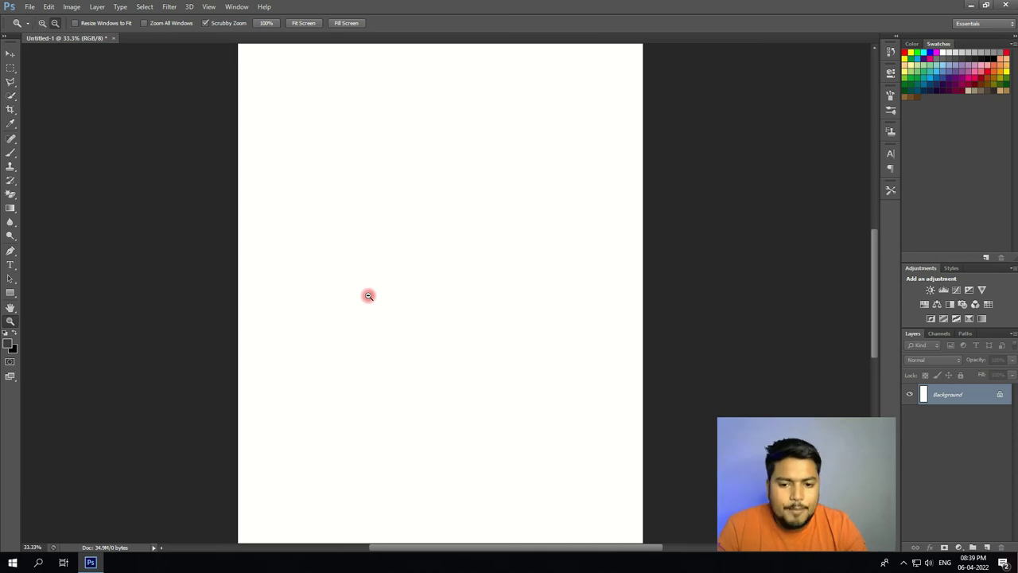
alt+click(366, 295)
alt+click(365, 295)
alt+click(366, 295)
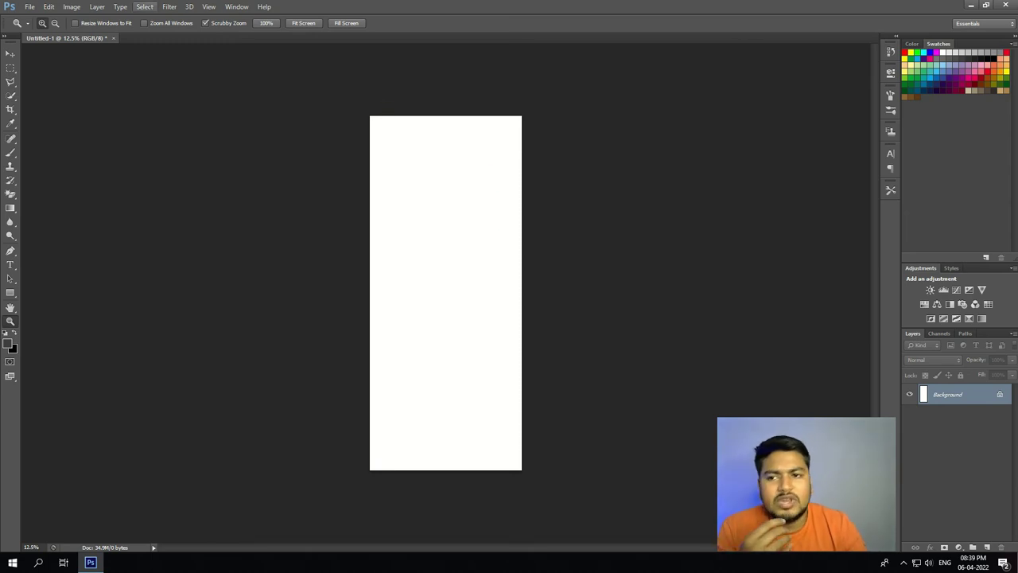
click(143, 7)
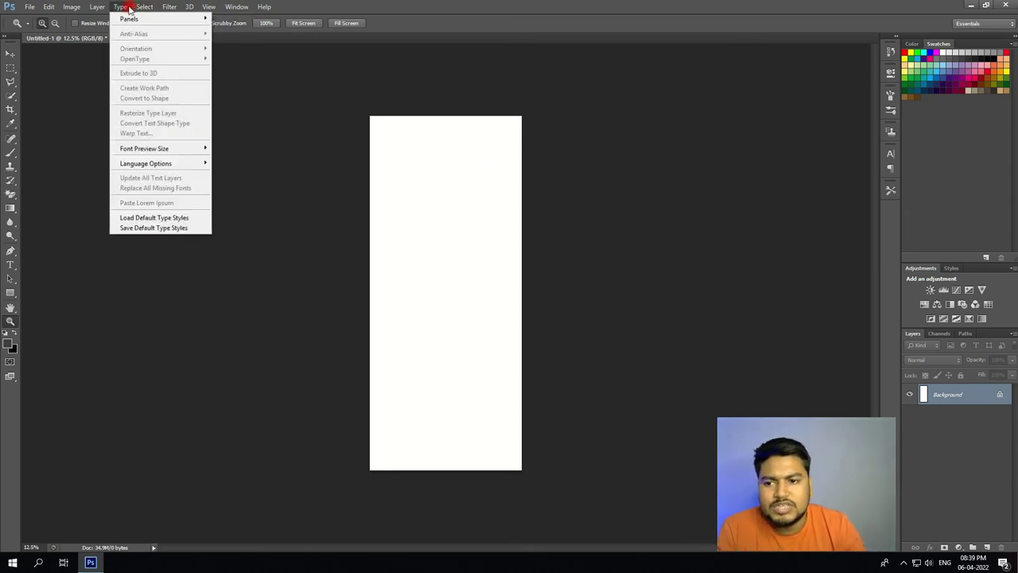
mouse_move(178, 7)
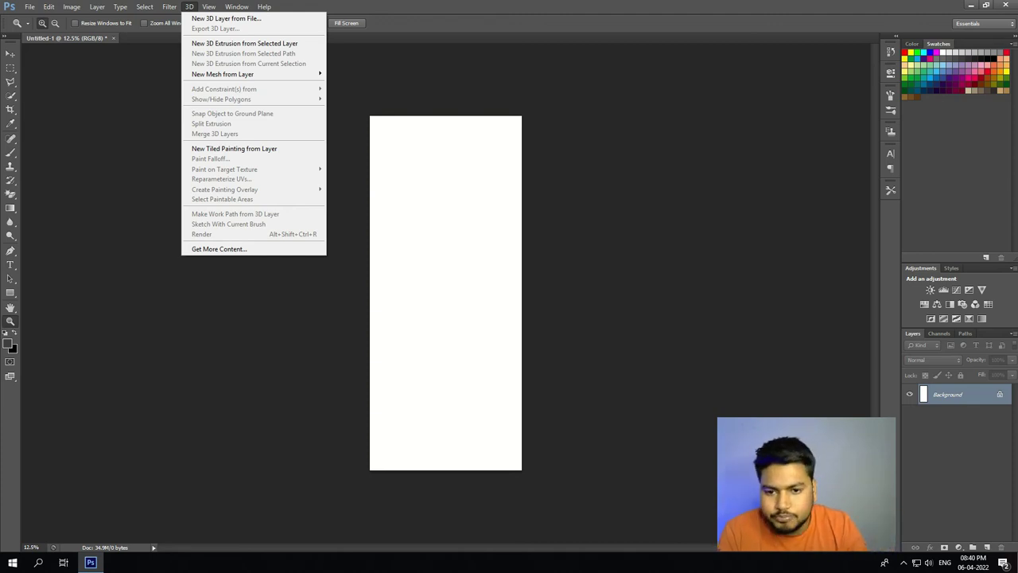
key(Right)
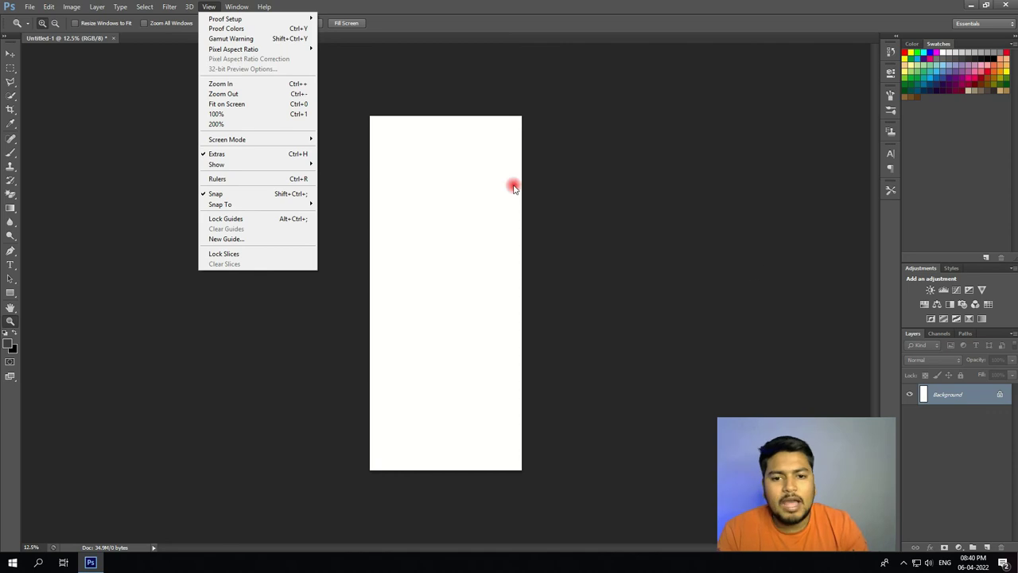
click(253, 334)
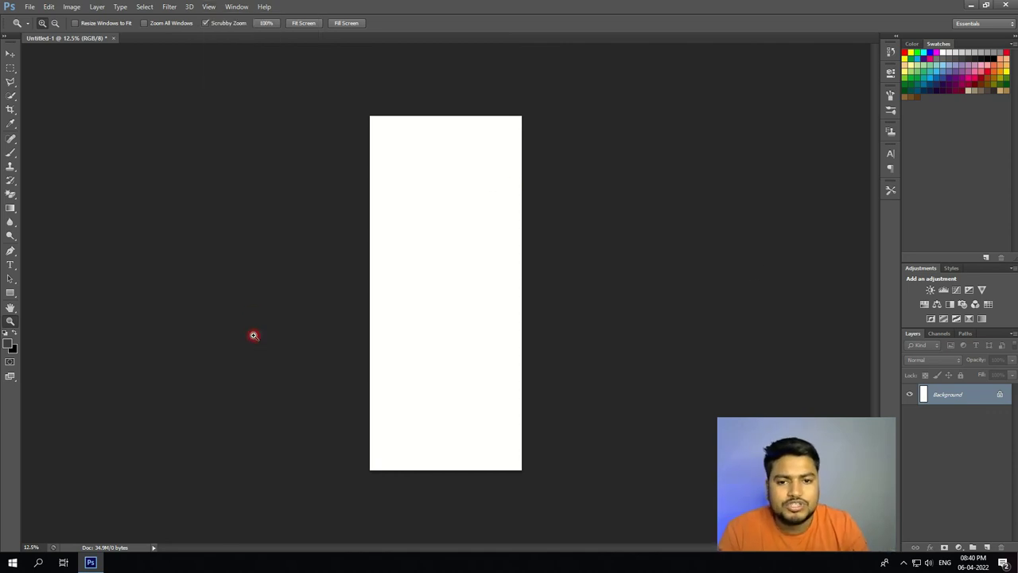
Add a new layer above the background and paint a thin freehand oval in the canvas's upper half with the Brush tool
click(461, 326)
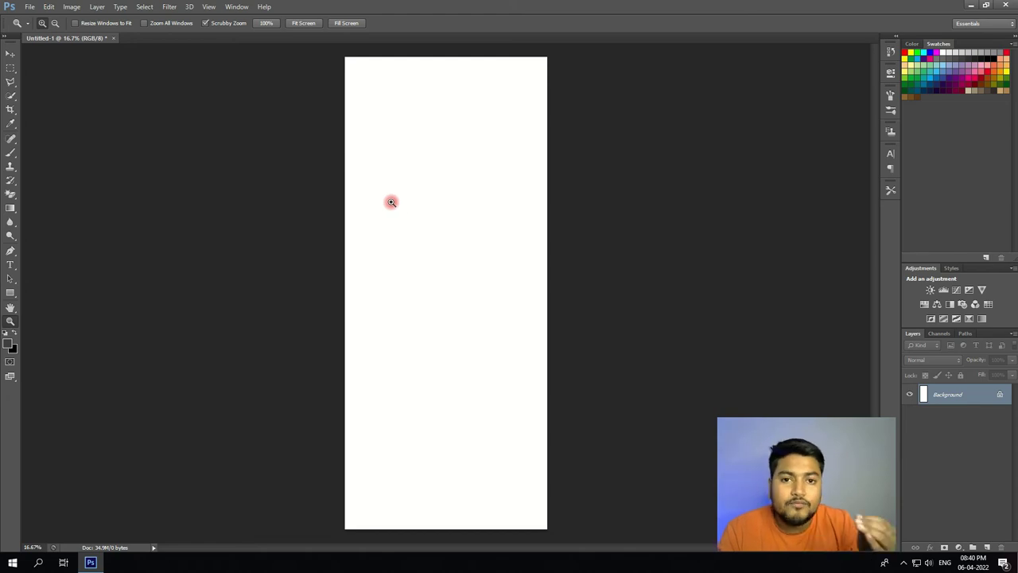
click(10, 54)
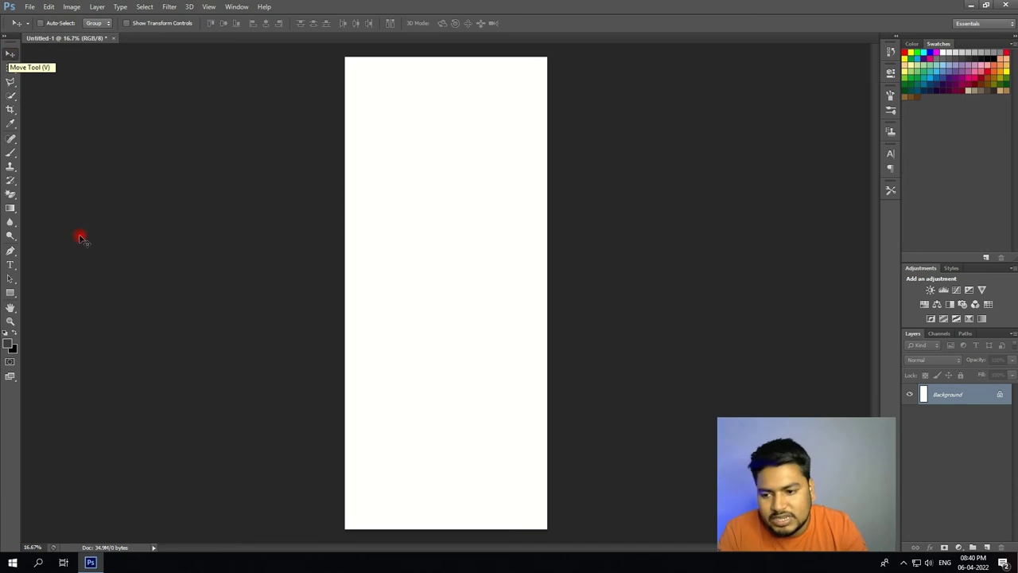
click(986, 546)
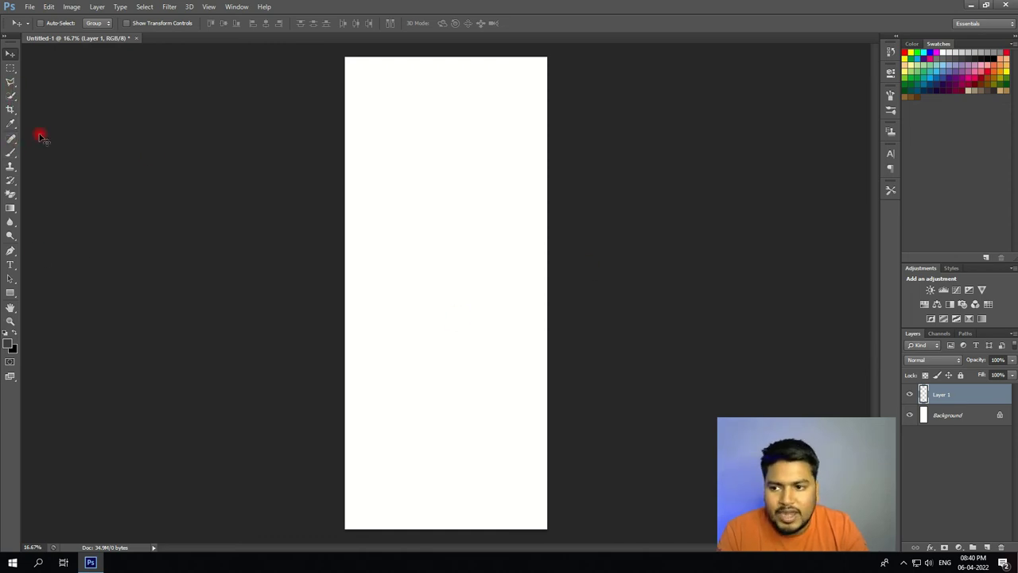
click(11, 153)
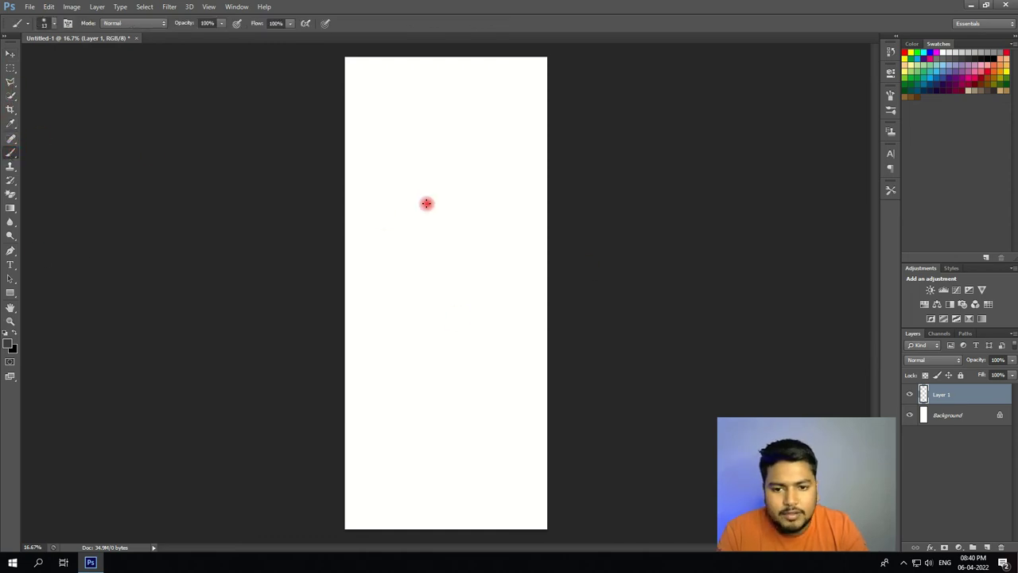
mouse_move(426, 204)
mouse_down()
mouse_move(487, 198)
mouse_move(427, 217)
mouse_up()
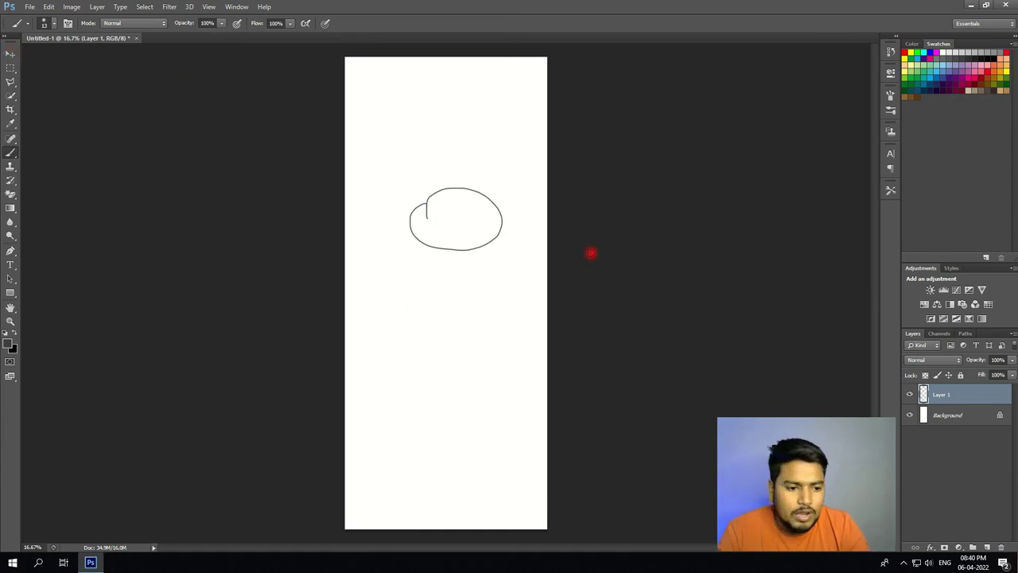
Move the painted oval down to just below the canvas's middle, and switch to the Hand tool and back to the Move tool
click(11, 53)
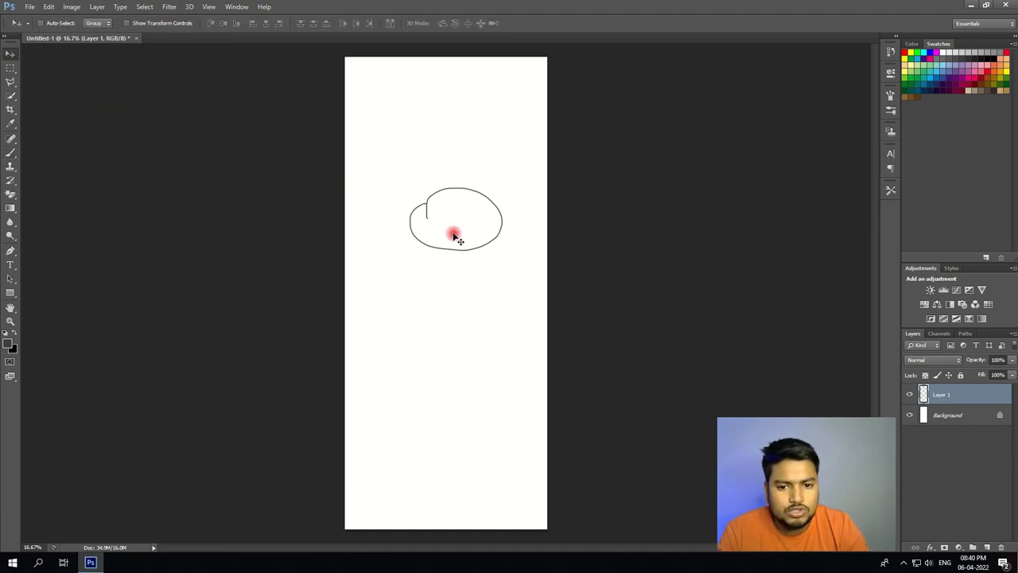
drag(457, 238, 460, 356)
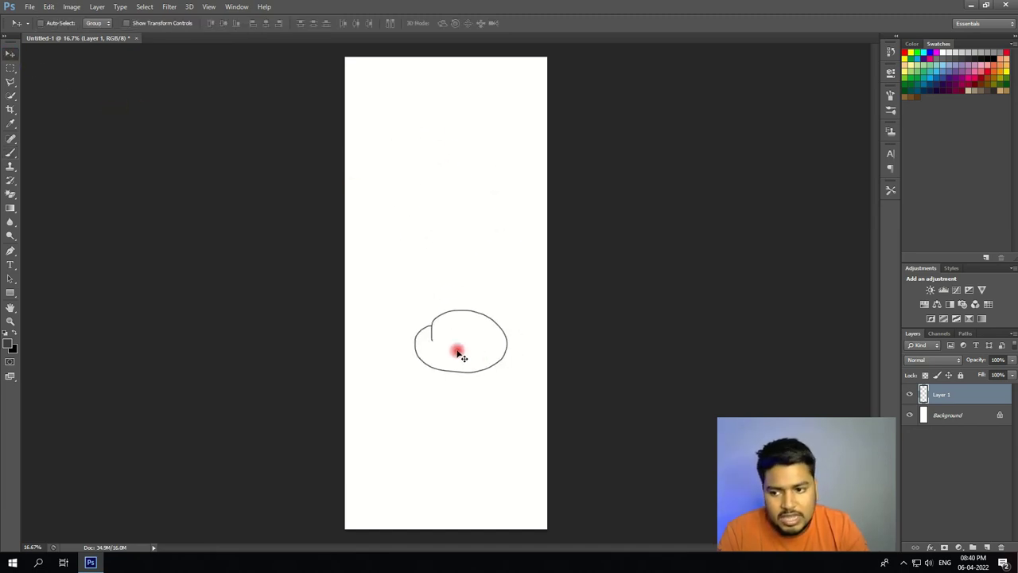
key(h)
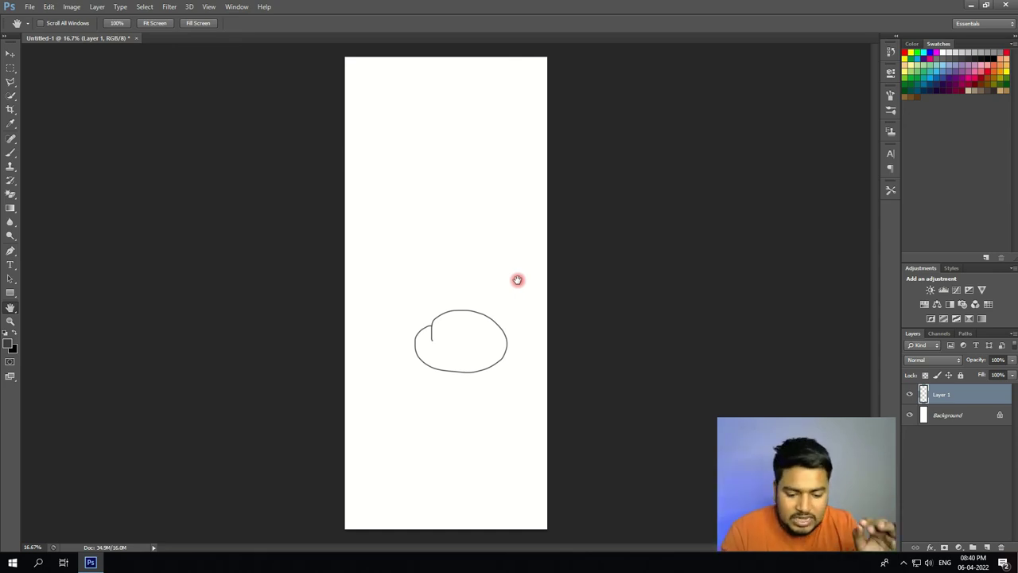
key(v)
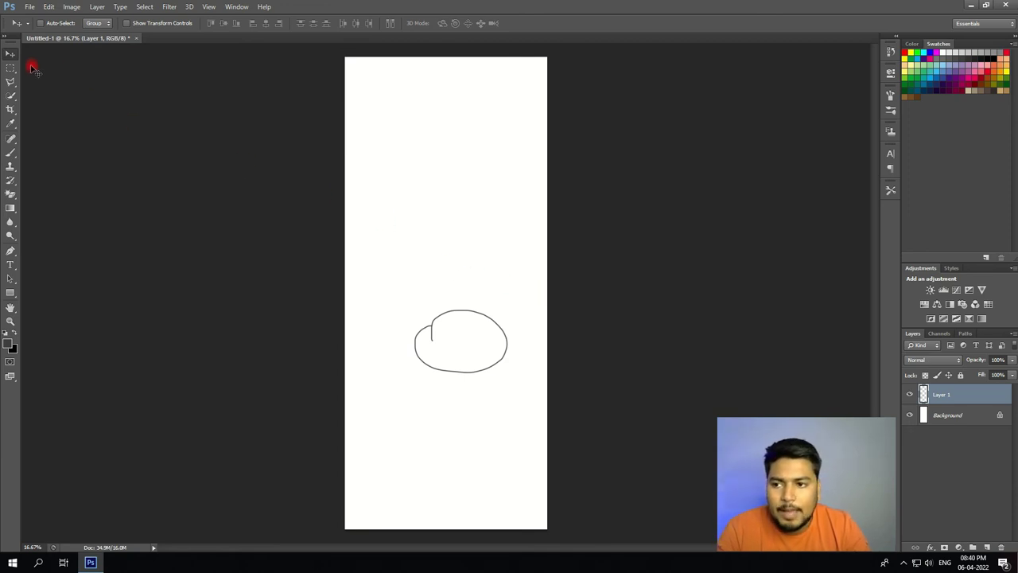
Move the painted oval up to about the canvas's middle and switch to the Background Eraser tool
drag(450, 331, 450, 274)
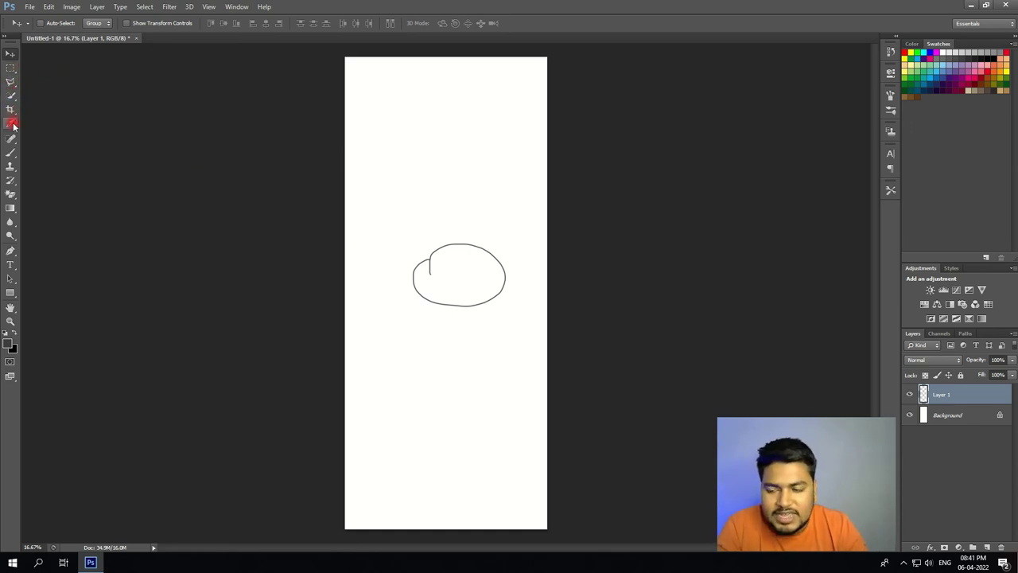
click(9, 195)
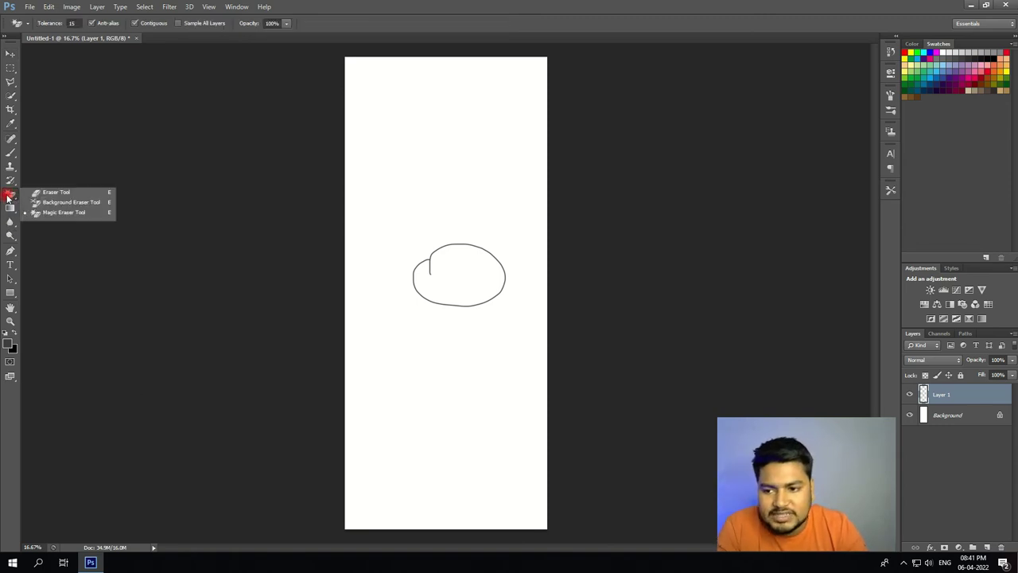
click(79, 203)
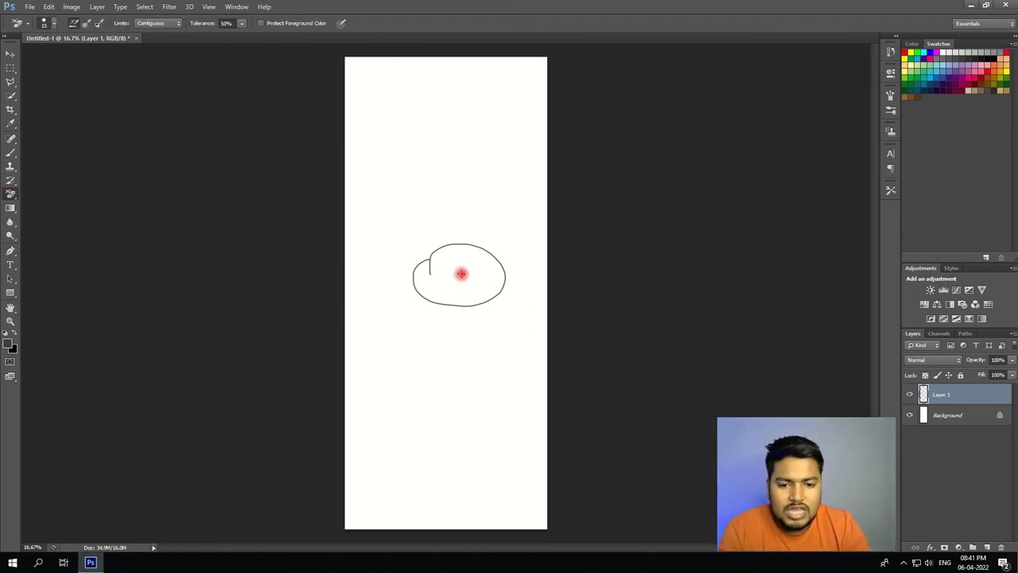
Enlarge the Background Eraser's brush size to 1700
key(Tab)
key(Tab)
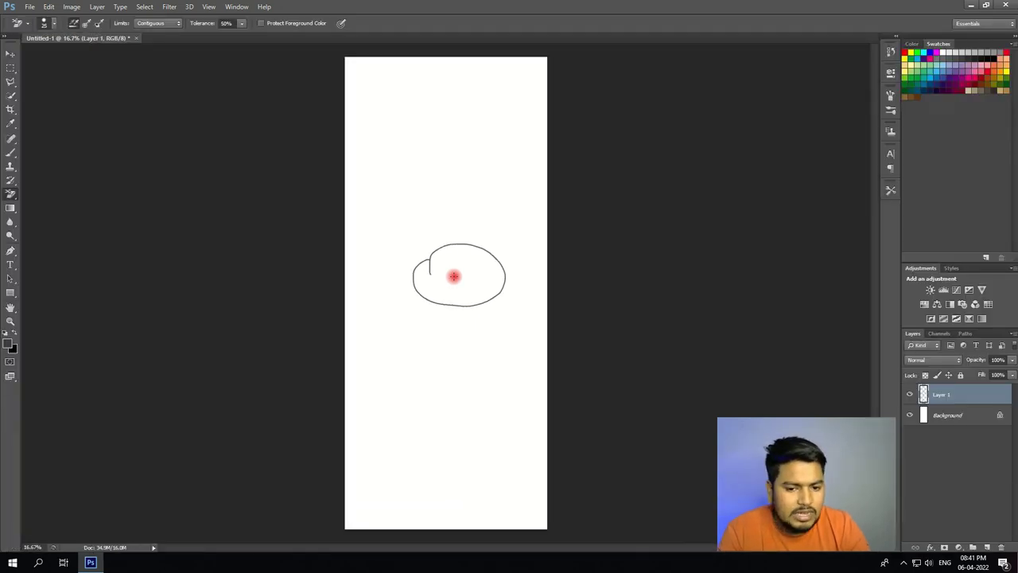
key(bracketright)
key(bracketright)
key(bracketright)
key(bracketright)
key(bracketright)
key(bracketright)
key(bracketright)
key(bracketright)
key(bracketright)
key(bracketright)
key(bracketright)
key(bracketright)
key(bracketright)
key(bracketright)
key(bracketright)
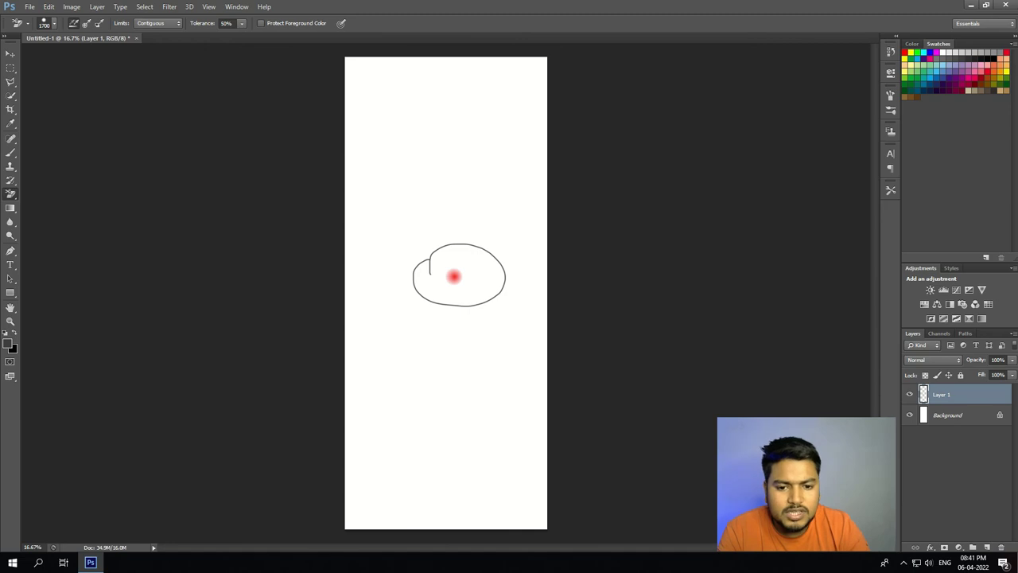
Merge Layer 1 with the Background layer and erase the white area inside the oval with the Background Eraser
click(967, 423)
click(945, 397)
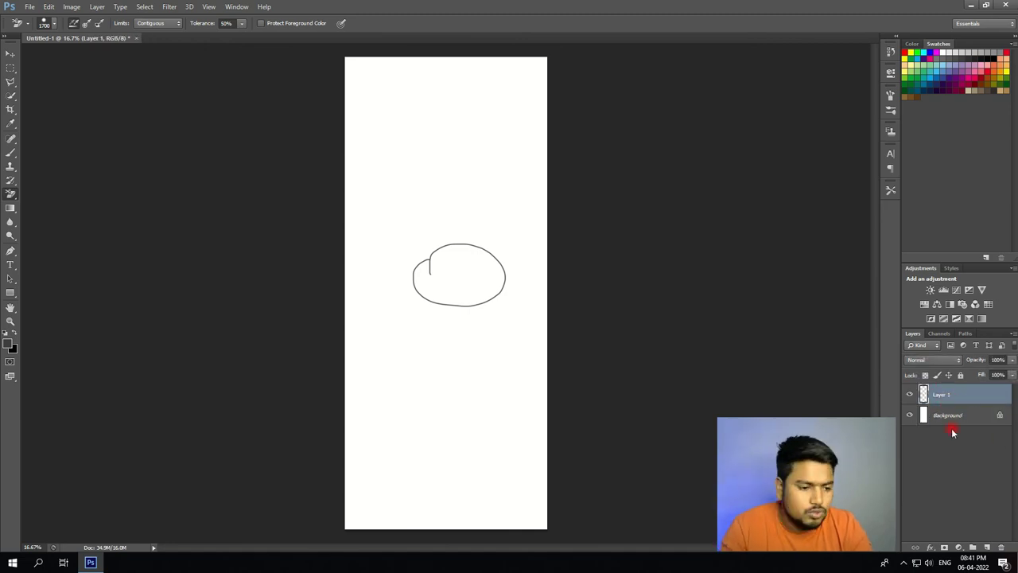
shift+click(947, 416)
key(ctrl+e)
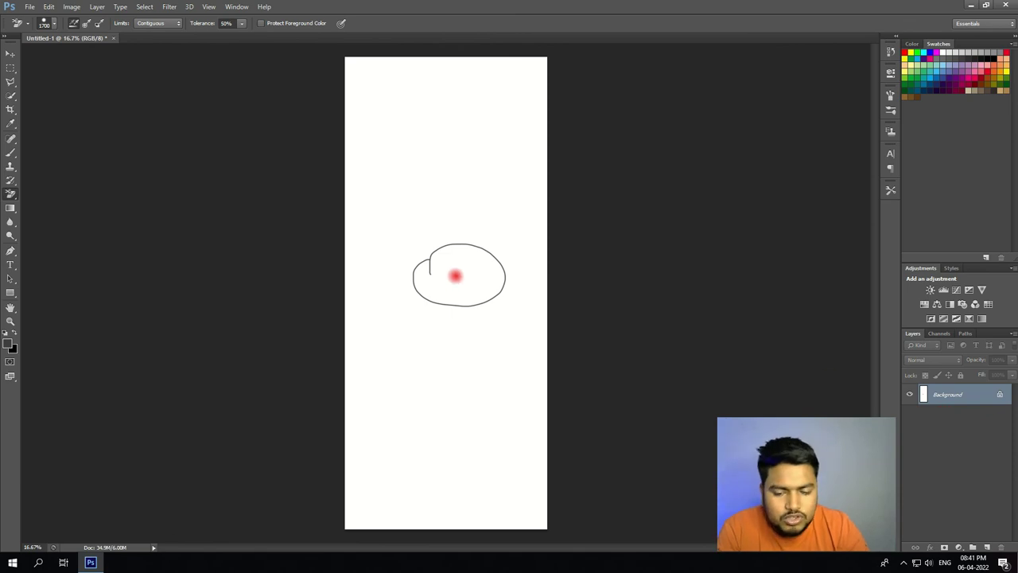
click(455, 275)
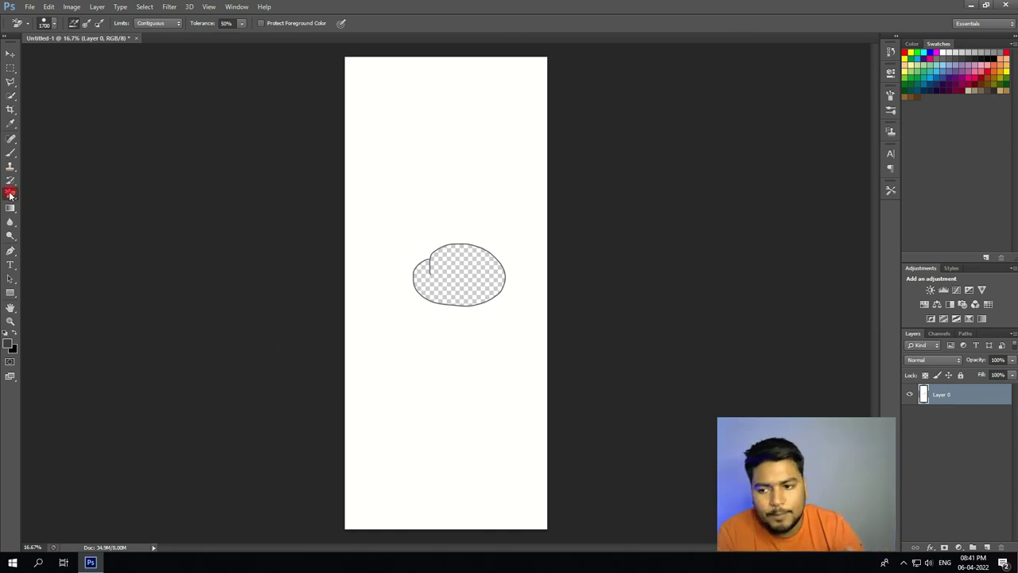
Start a text layer in the canvas's upper part, enter "qrfeaf" and clear the text again
click(12, 267)
click(360, 146)
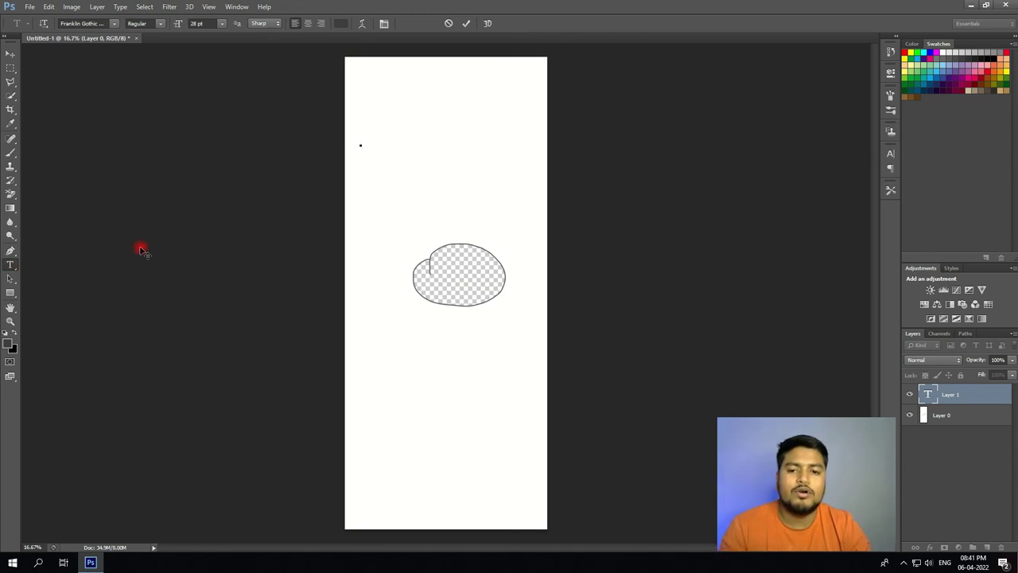
text(qrfeaf)
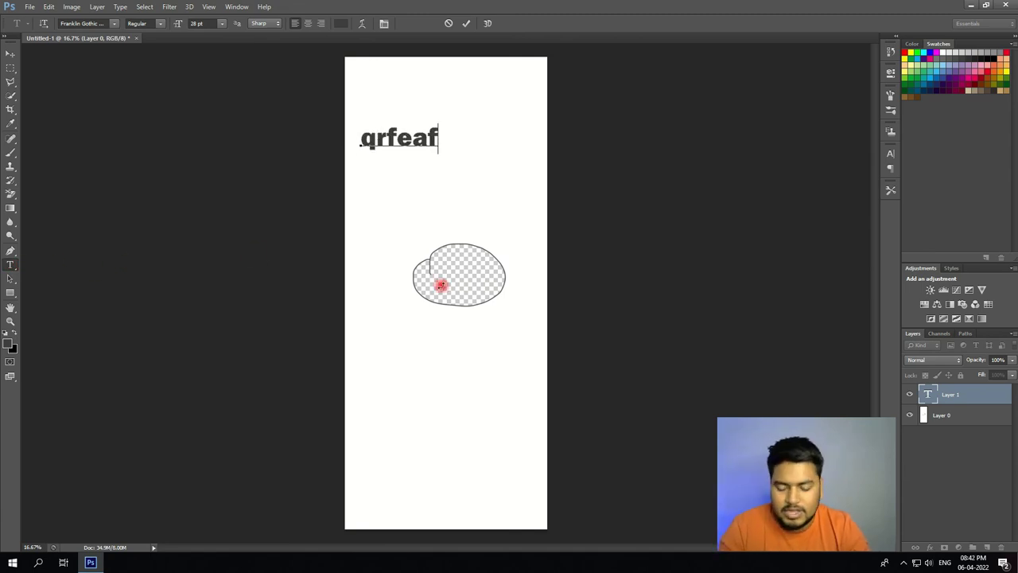
key(ctrl+a)
key(BackSpace)
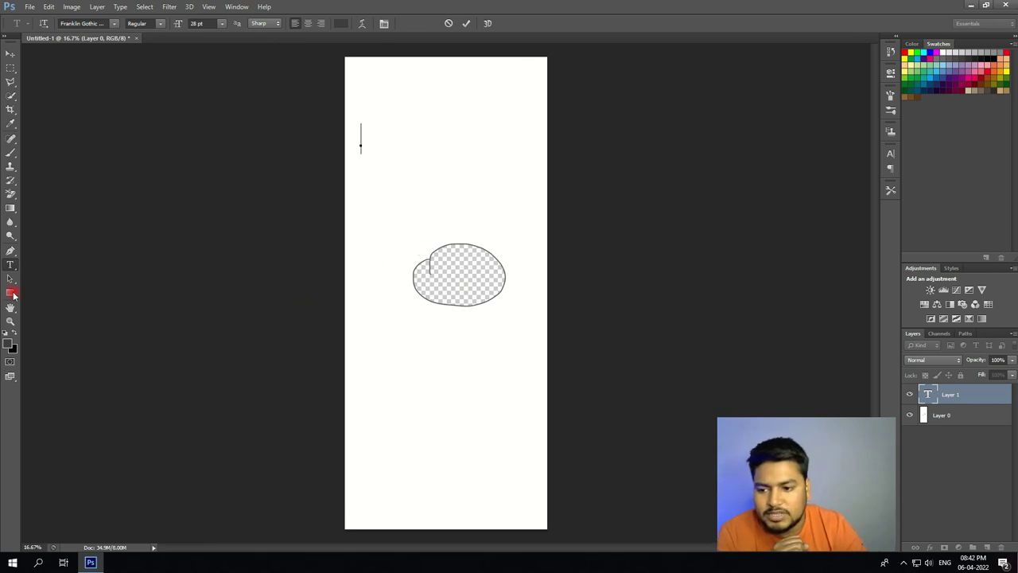
Erase the stray vertical line inside the oval on Layer 0 with the Eraser tool at 200% zoom
click(10, 322)
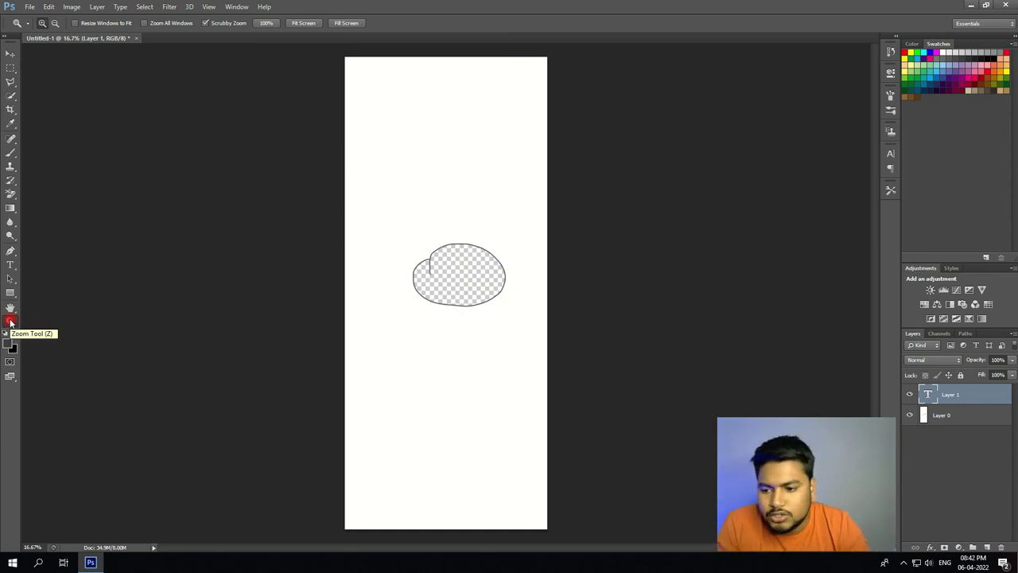
click(446, 234)
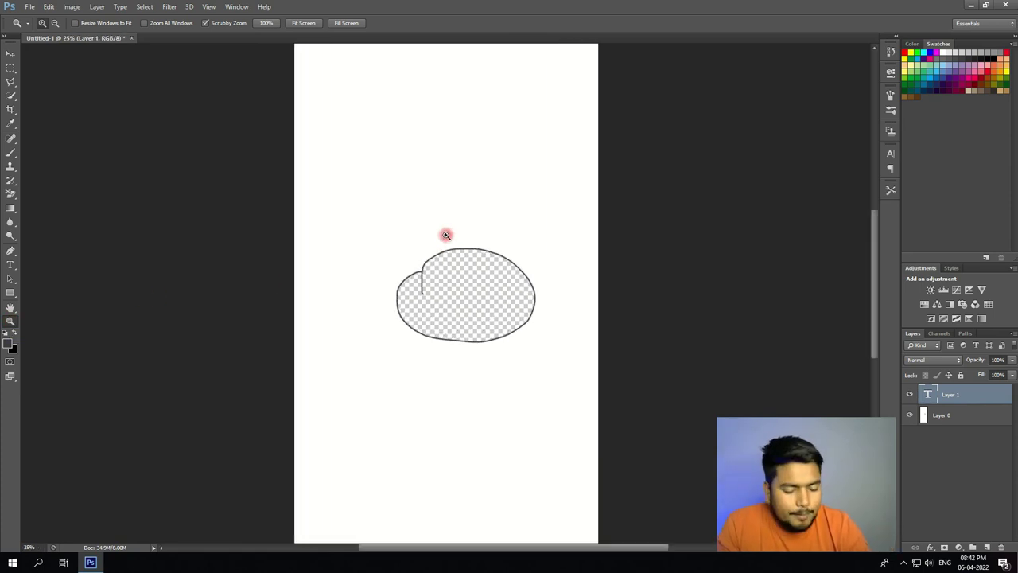
click(393, 268)
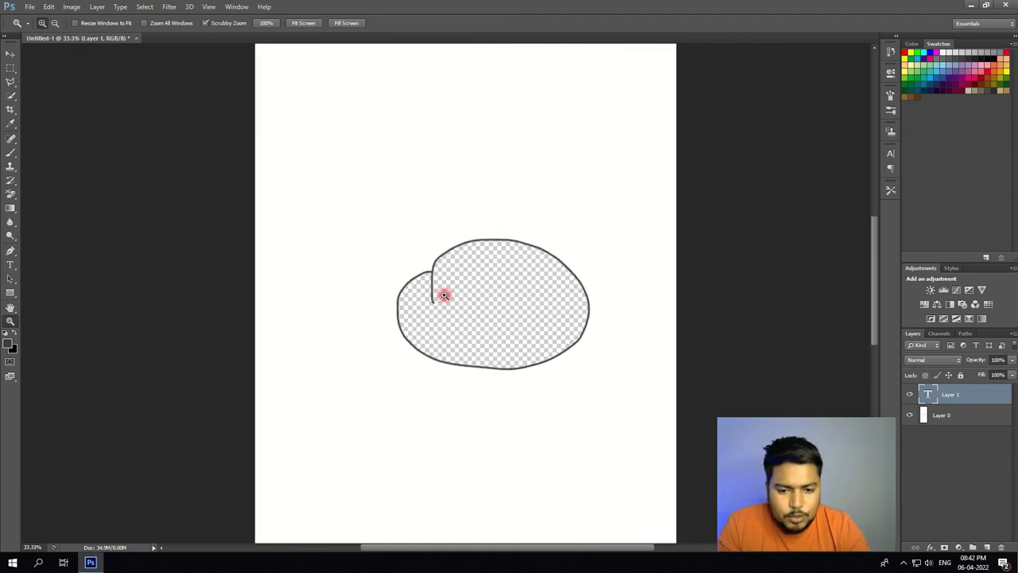
drag(443, 295, 416, 266)
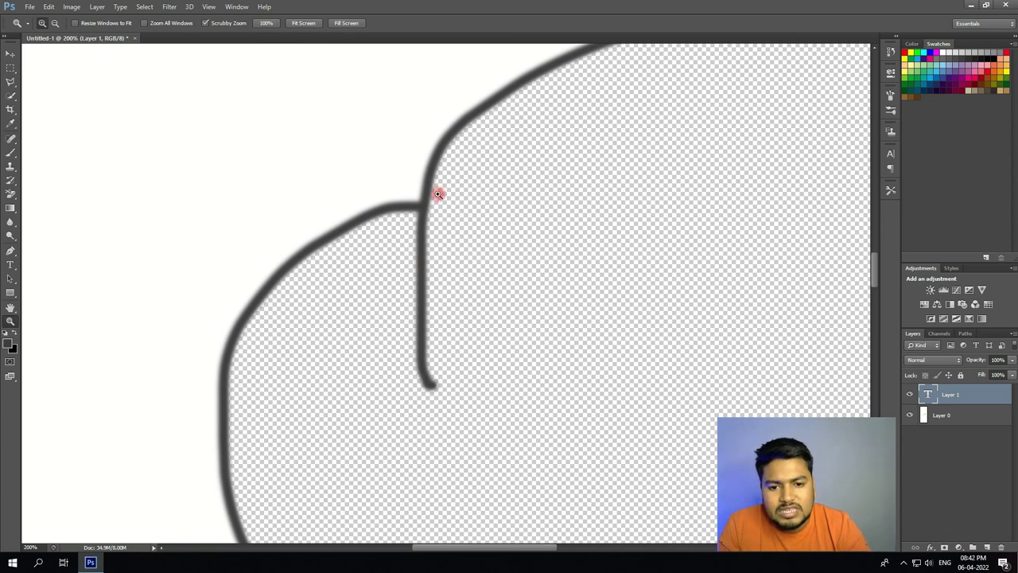
right_click(9, 193)
click(46, 192)
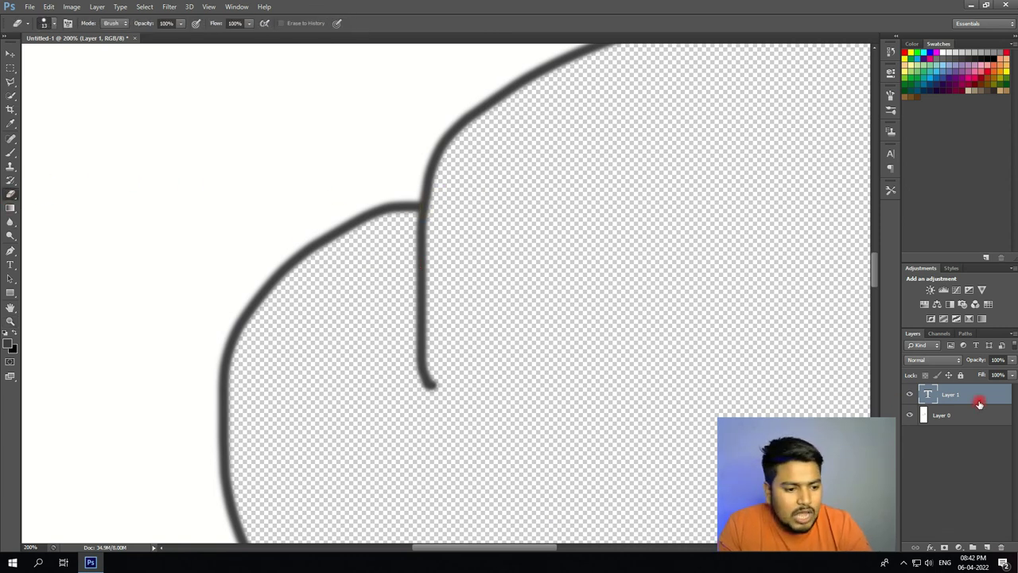
click(925, 416)
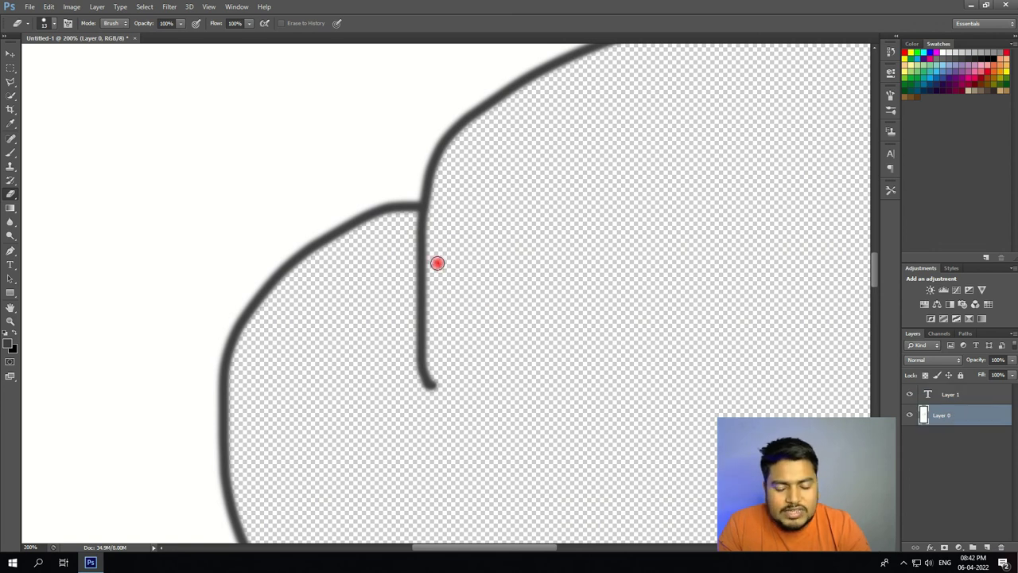
mouse_move(428, 239)
mouse_down()
mouse_move(412, 219)
mouse_move(439, 212)
mouse_move(399, 270)
mouse_move(428, 238)
mouse_move(413, 245)
mouse_move(418, 234)
mouse_move(419, 303)
mouse_move(432, 268)
mouse_move(425, 322)
mouse_move(434, 333)
mouse_move(420, 317)
mouse_move(432, 391)
mouse_up()
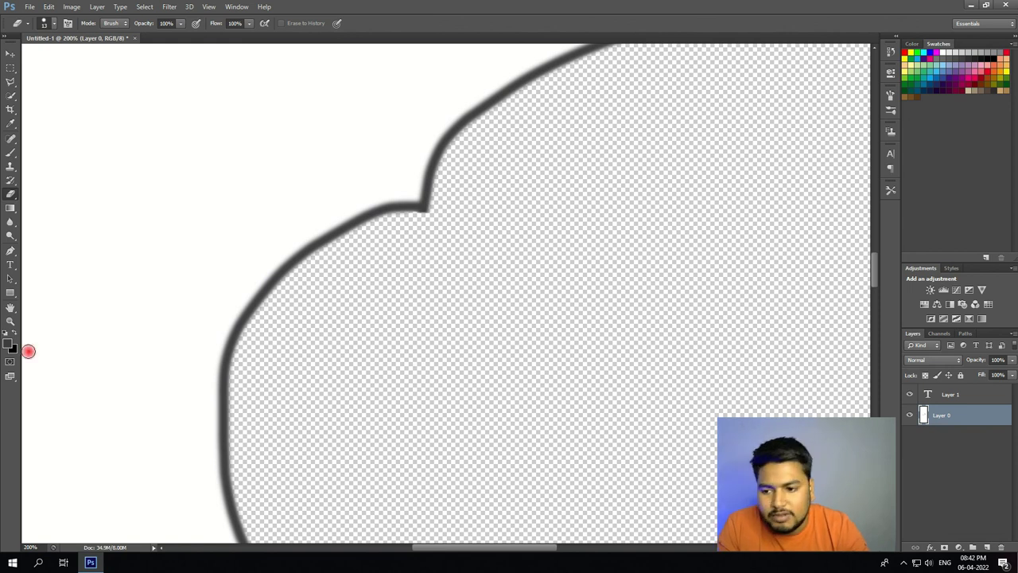
Magnify the oval's outline to 400% with the Zoom tool and fit the whole canvas on screen
click(11, 321)
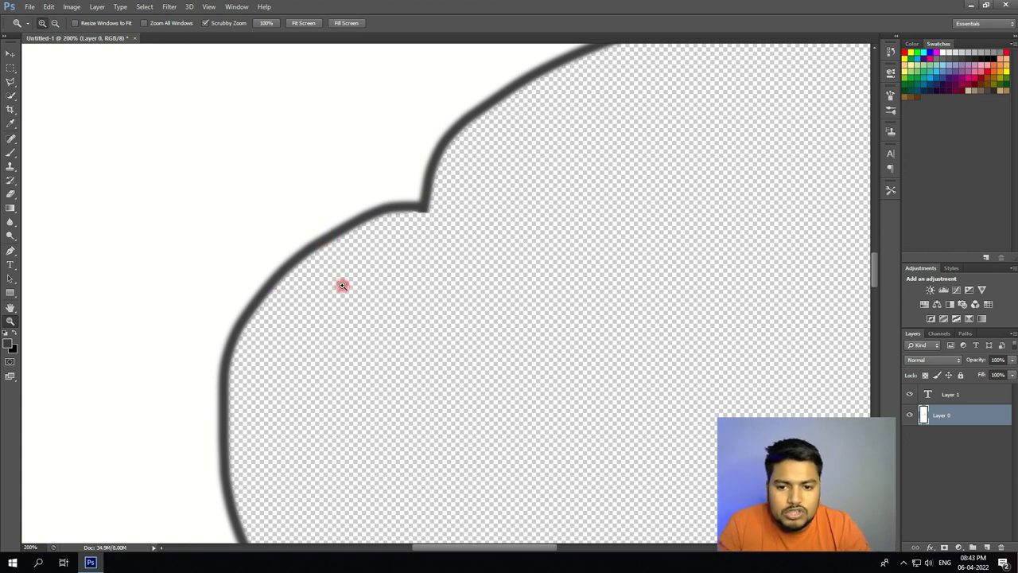
click(335, 259)
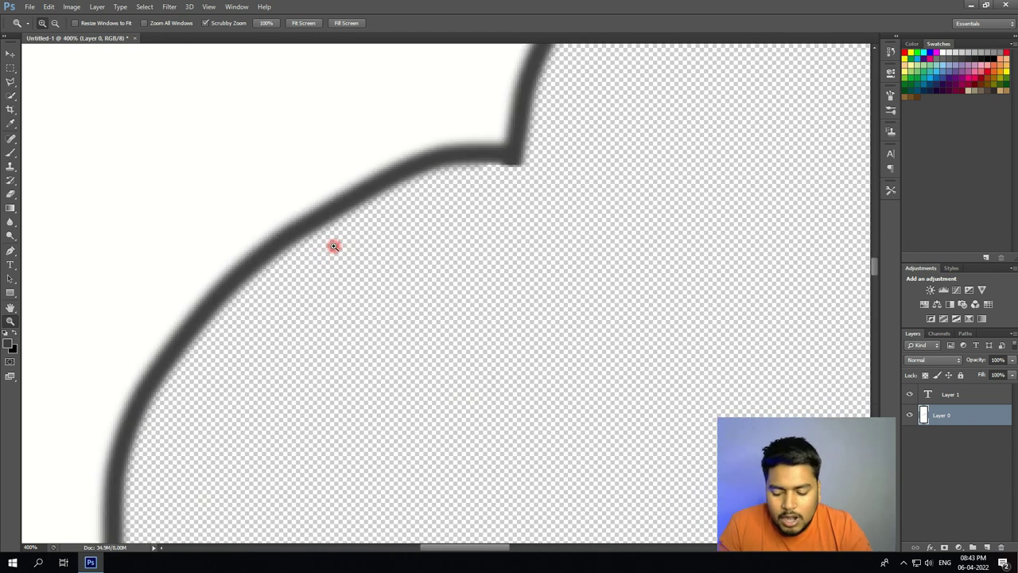
right_click(330, 240)
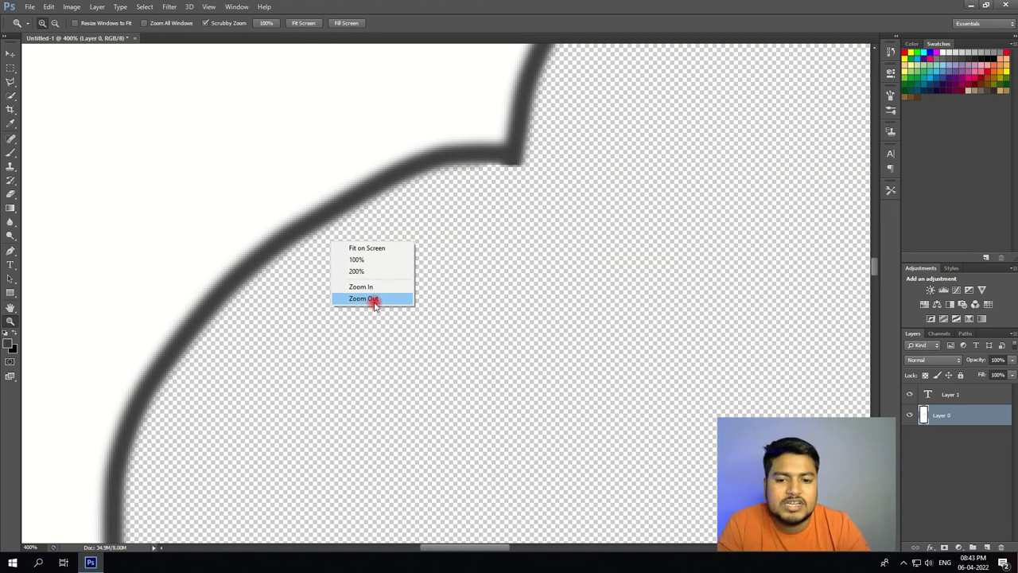
click(367, 248)
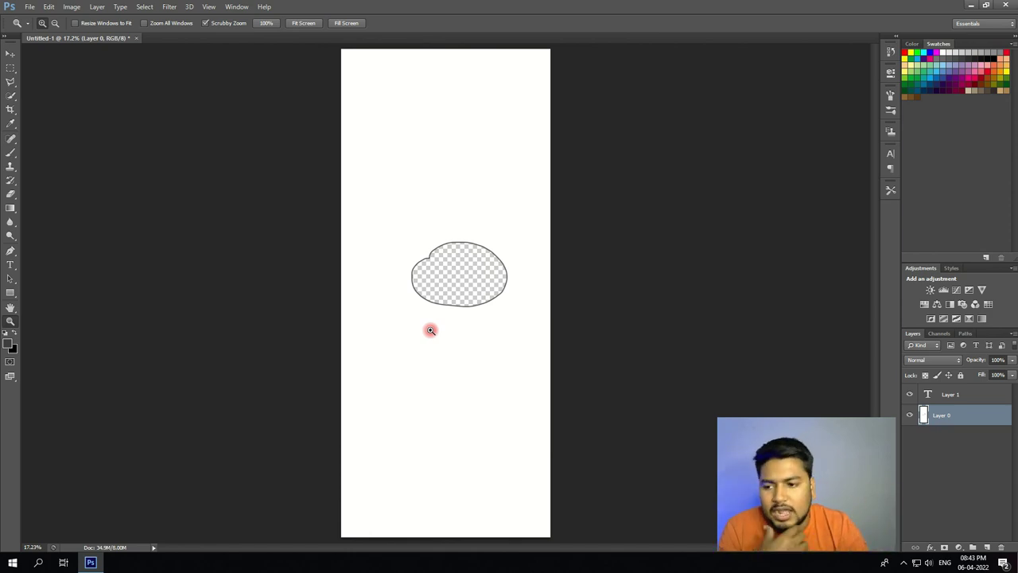
Paint a freehand heart outline above the oval with the Brush tool and erase a small round spot at its lower tip
click(10, 154)
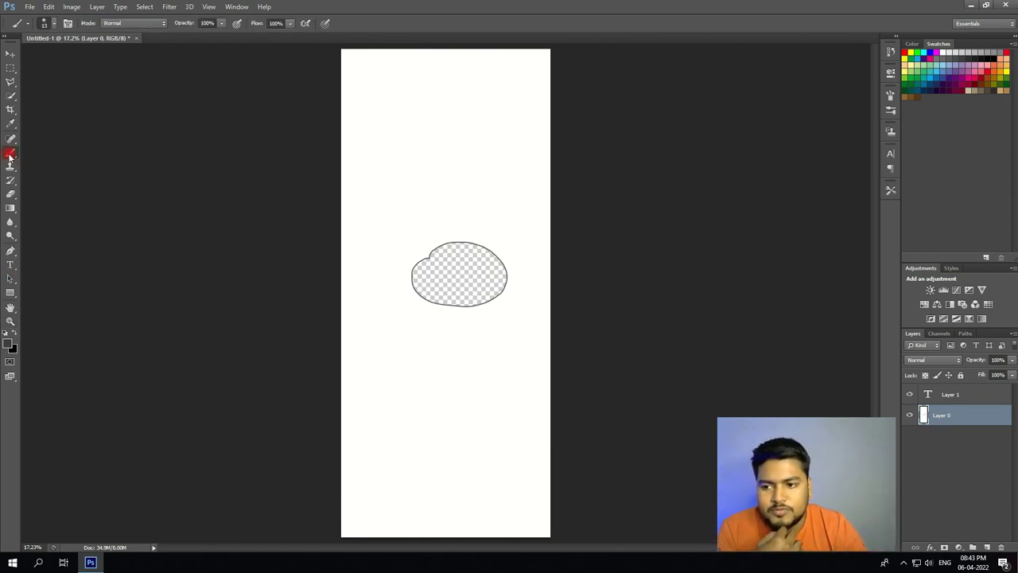
mouse_move(434, 186)
mouse_down()
mouse_move(447, 116)
mouse_move(496, 120)
mouse_move(446, 189)
mouse_up()
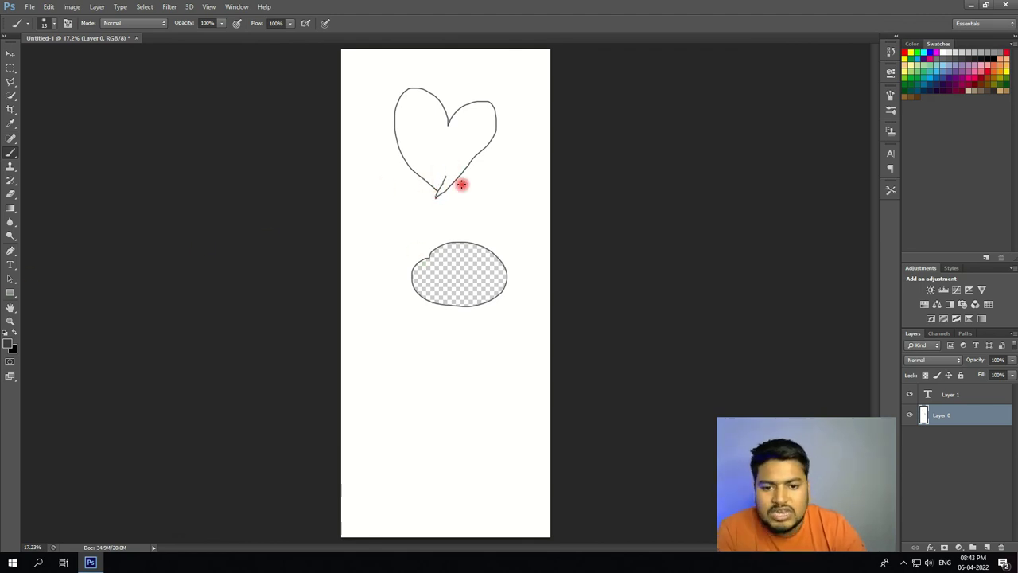
click(10, 193)
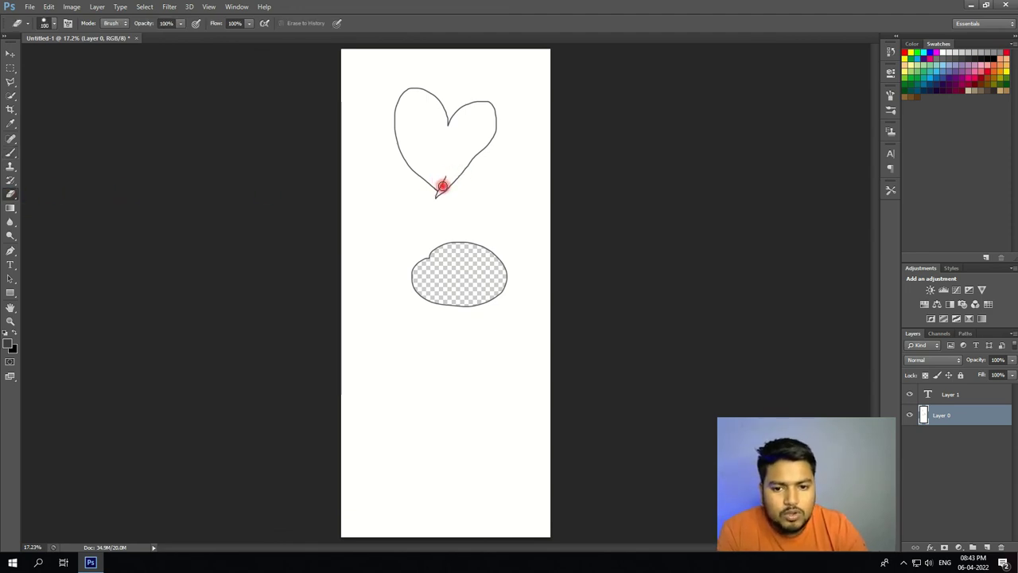
click(440, 186)
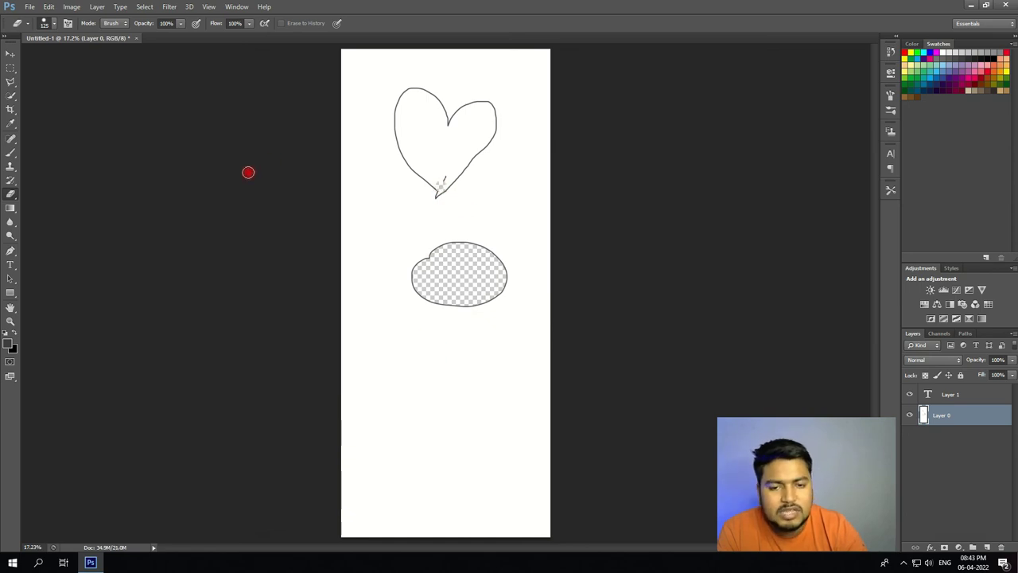
Magnify the erased spot at the heart's tip to 200% and fit the whole canvas on screen
click(10, 321)
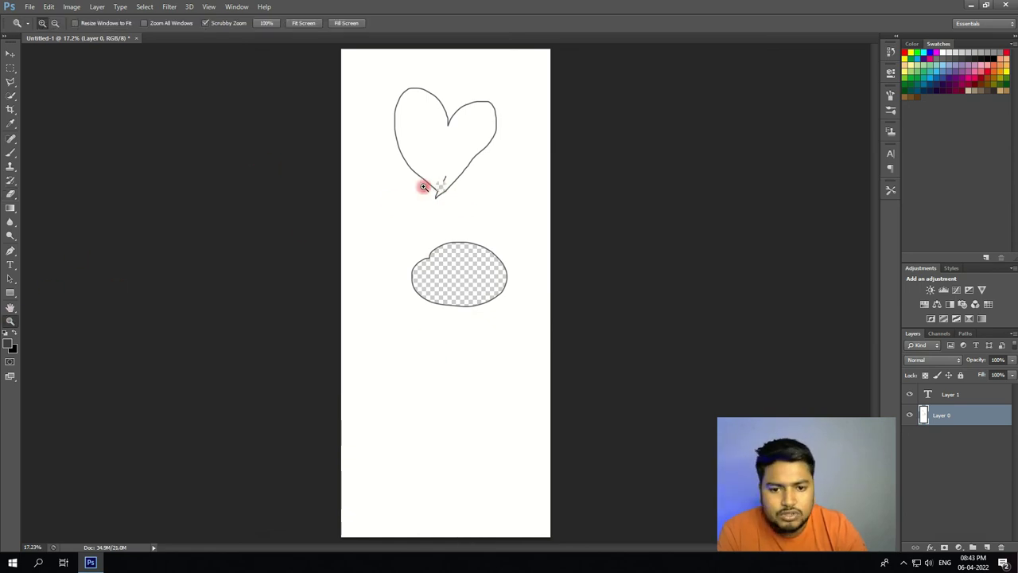
mouse_move(440, 187)
mouse_down()
mouse_move(450, 192)
mouse_move(415, 184)
mouse_move(430, 172)
mouse_up()
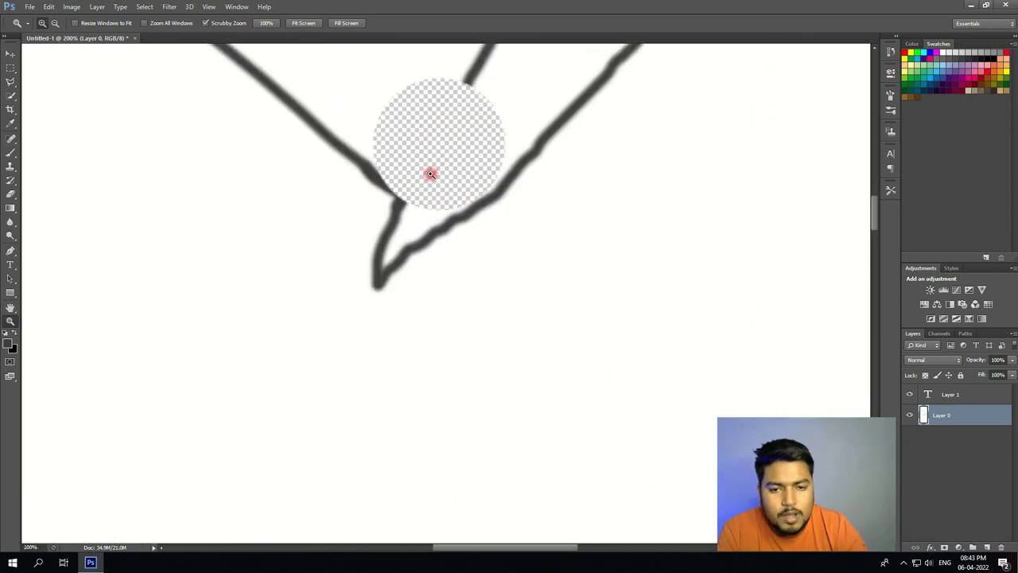
right_click(426, 169)
click(447, 176)
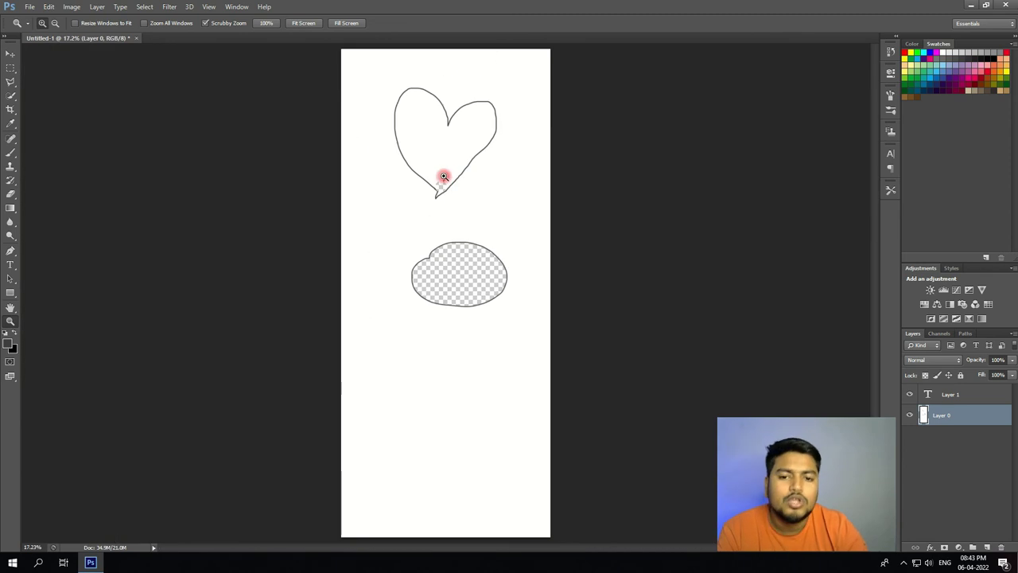